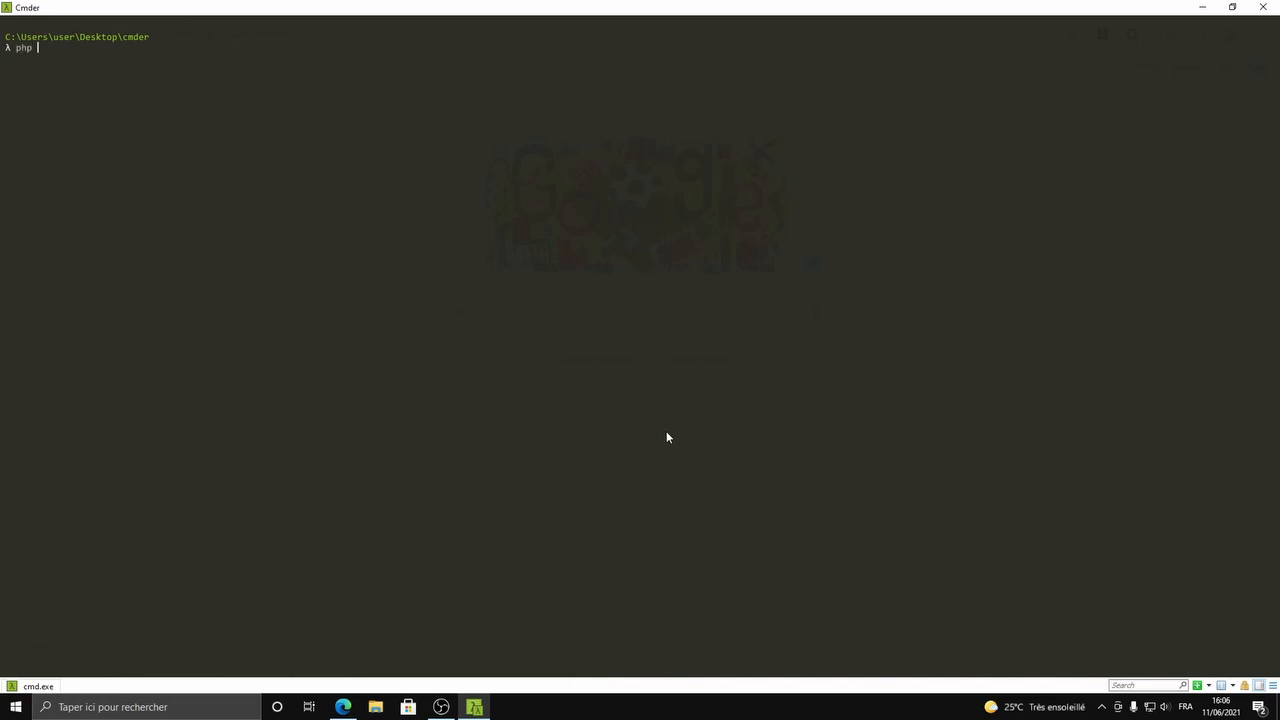
Step: Check the installed PHP version by running php -v
{"action": "key", "text": "Return"}
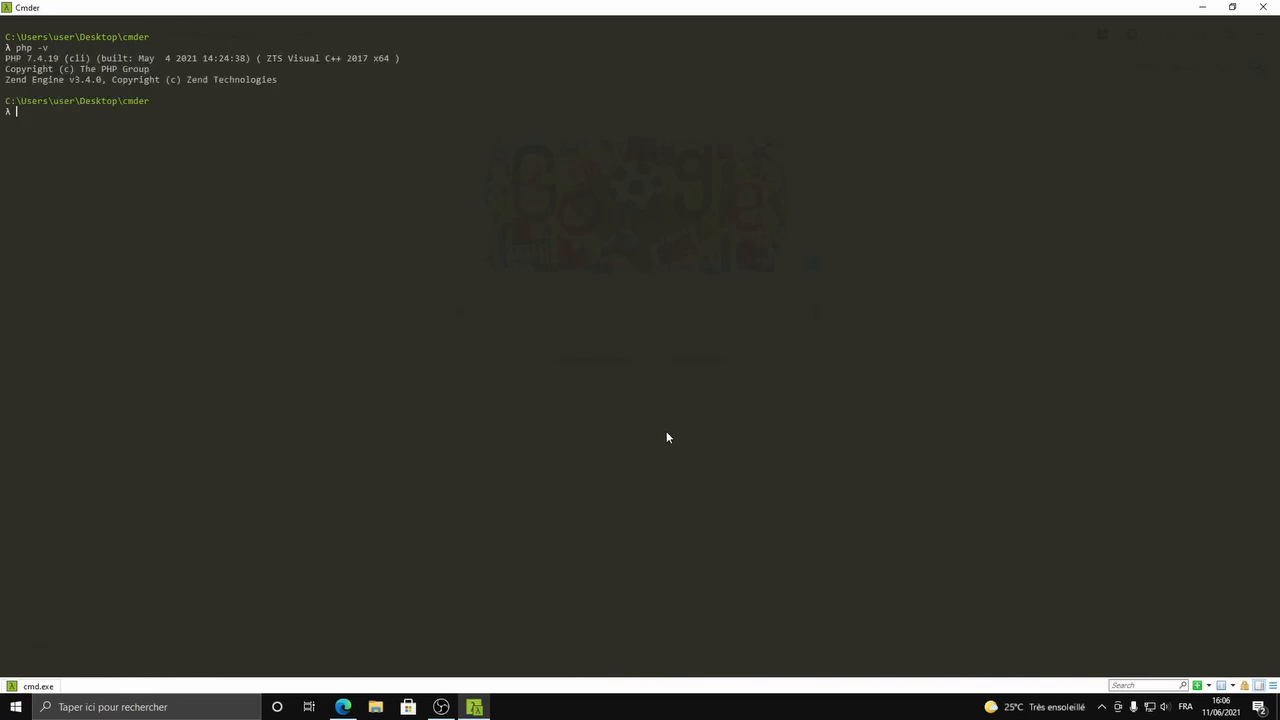
{"action": "left_click_drag", "start_coordinate": [6, 60], "coordinate": [29, 59]}
Step: Switch to the Edge browser, search Google for "php windows" and open the PHP For Windows home page
{"action": "key", "text": "alt+Tab"}
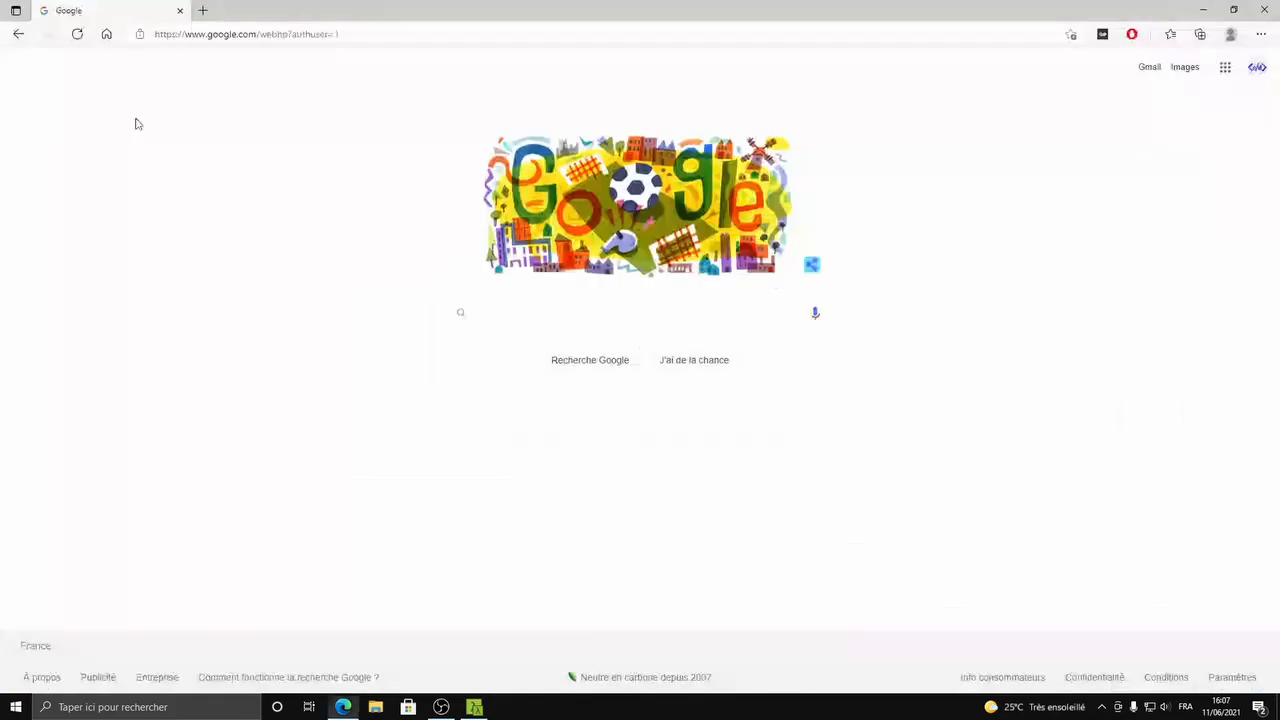
{"action": "left_click", "coordinate": [555, 313]}
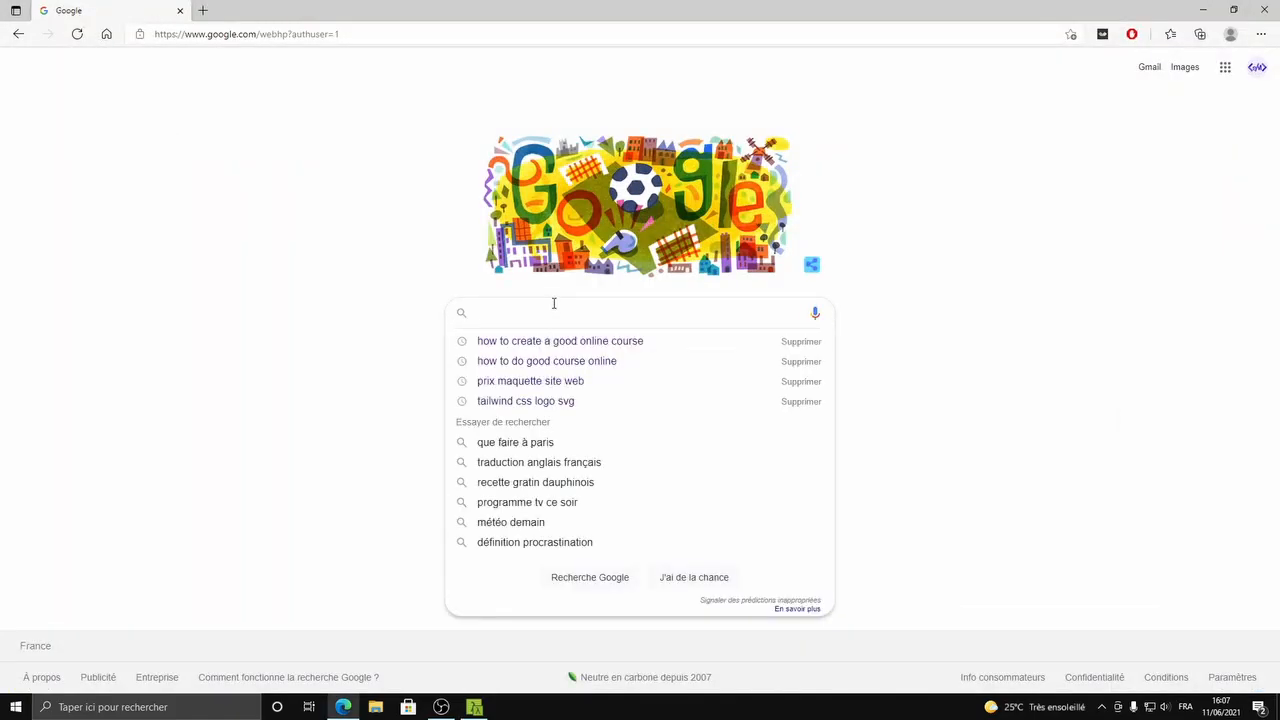
{"action": "type", "text": "php"}
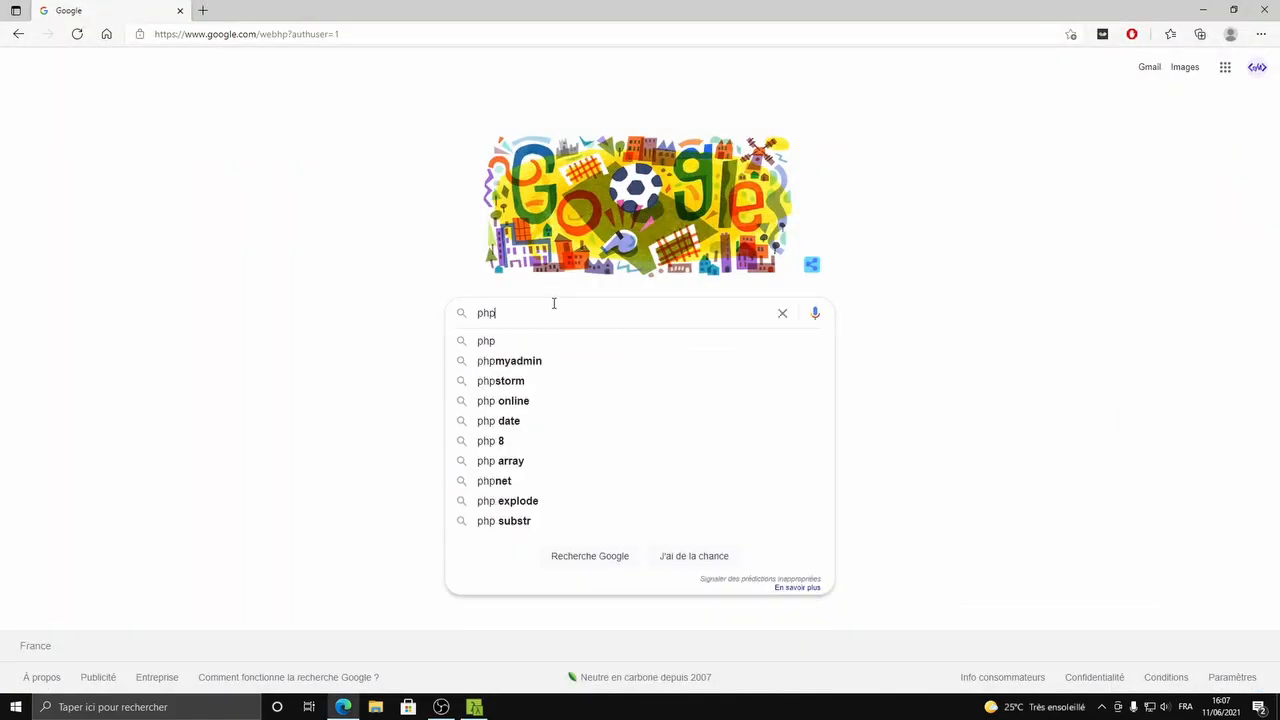
{"action": "type", "text": " win"}
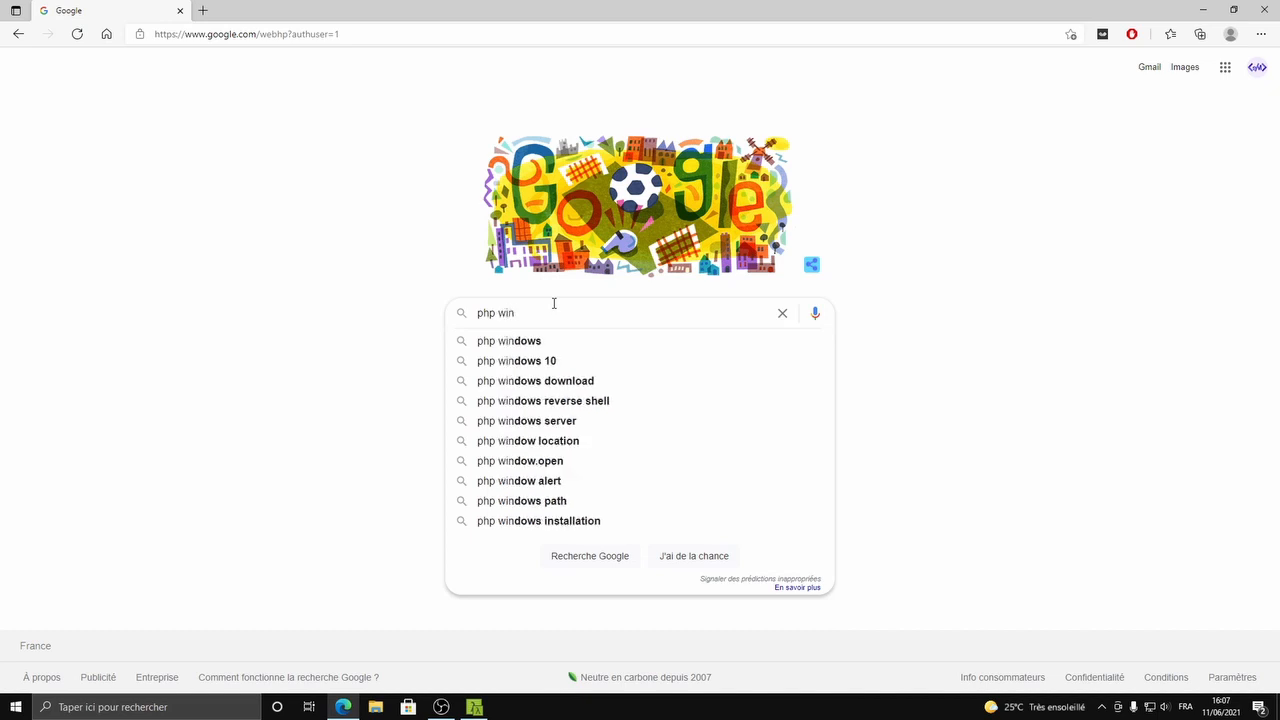
{"action": "key", "text": "Down"}
{"action": "key", "text": "Return"}
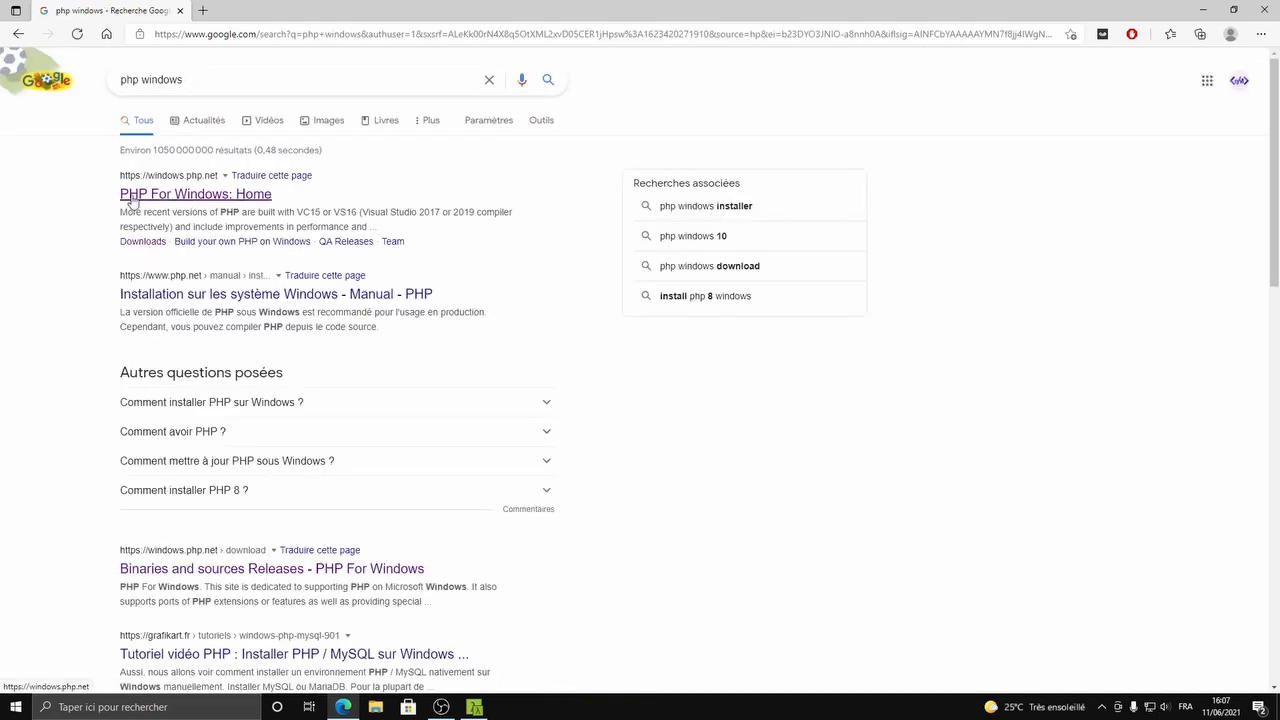
{"action": "left_click", "coordinate": [228, 196]}
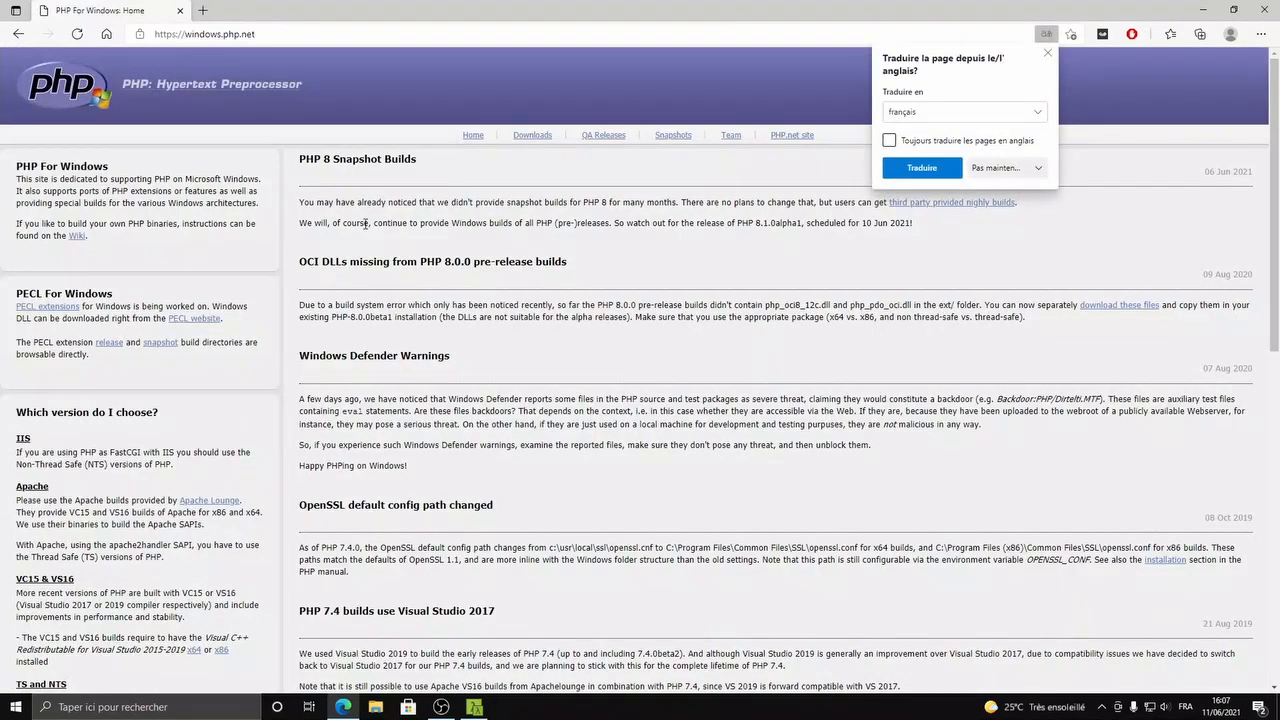
Step: Download the PHP 8.0.7 VS16 x64 Non Thread Safe zip from the site's downloads page
{"action": "scroll", "coordinate": [397, 289], "scroll_direction": "down", "scroll_amount": 3}
{"action": "scroll", "coordinate": [468, 185], "scroll_direction": "up", "scroll_amount": 3}
{"action": "left_click", "coordinate": [527, 137]}
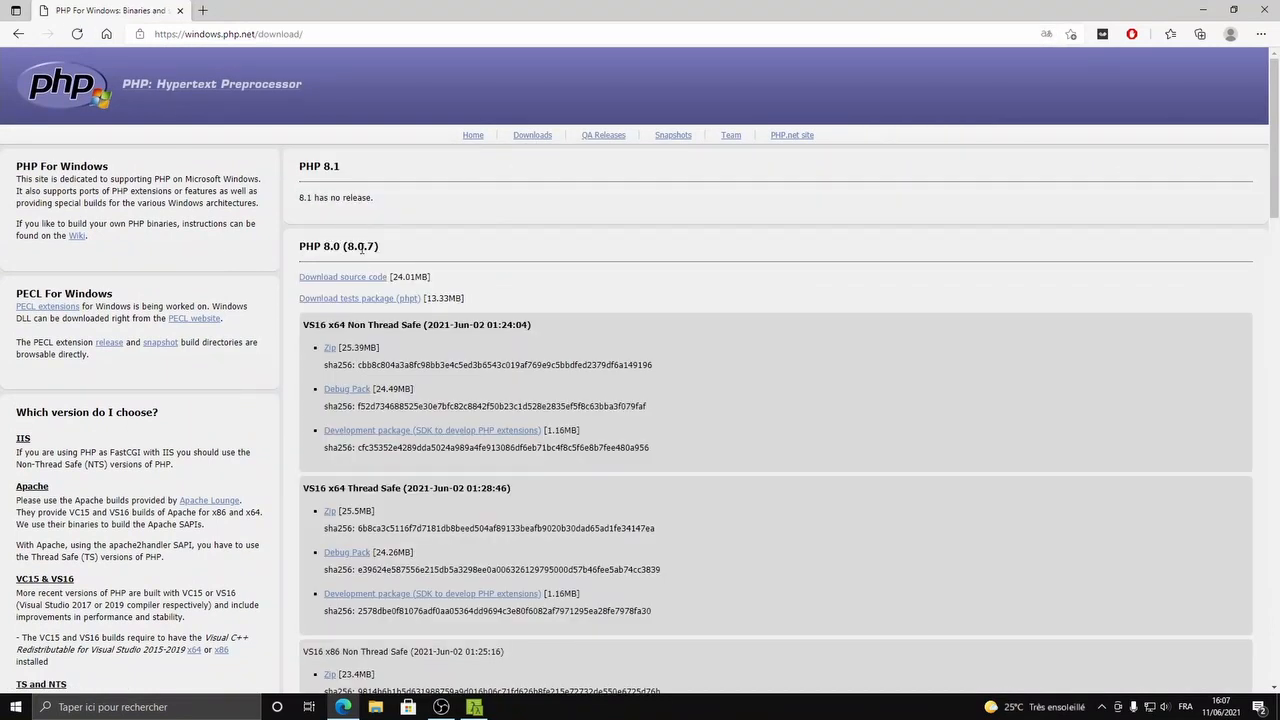
{"action": "scroll", "coordinate": [469, 257], "scroll_direction": "down", "scroll_amount": 2}
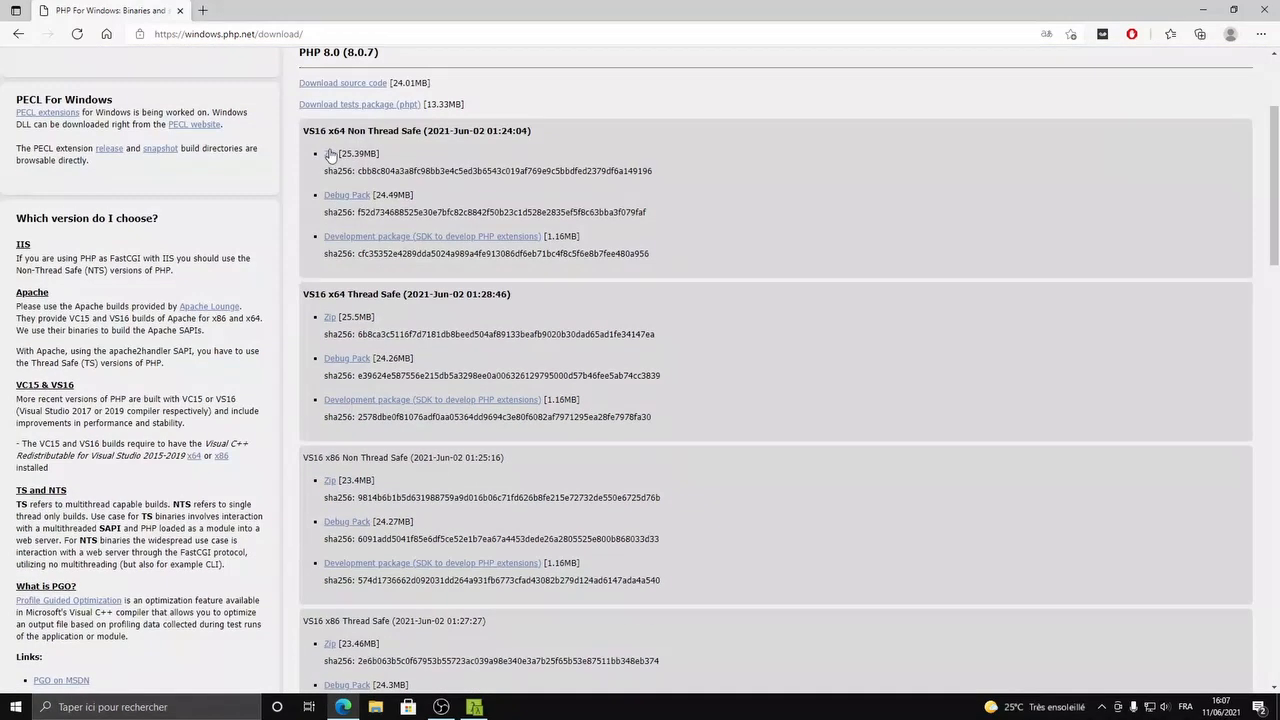
{"action": "left_click", "coordinate": [331, 156]}
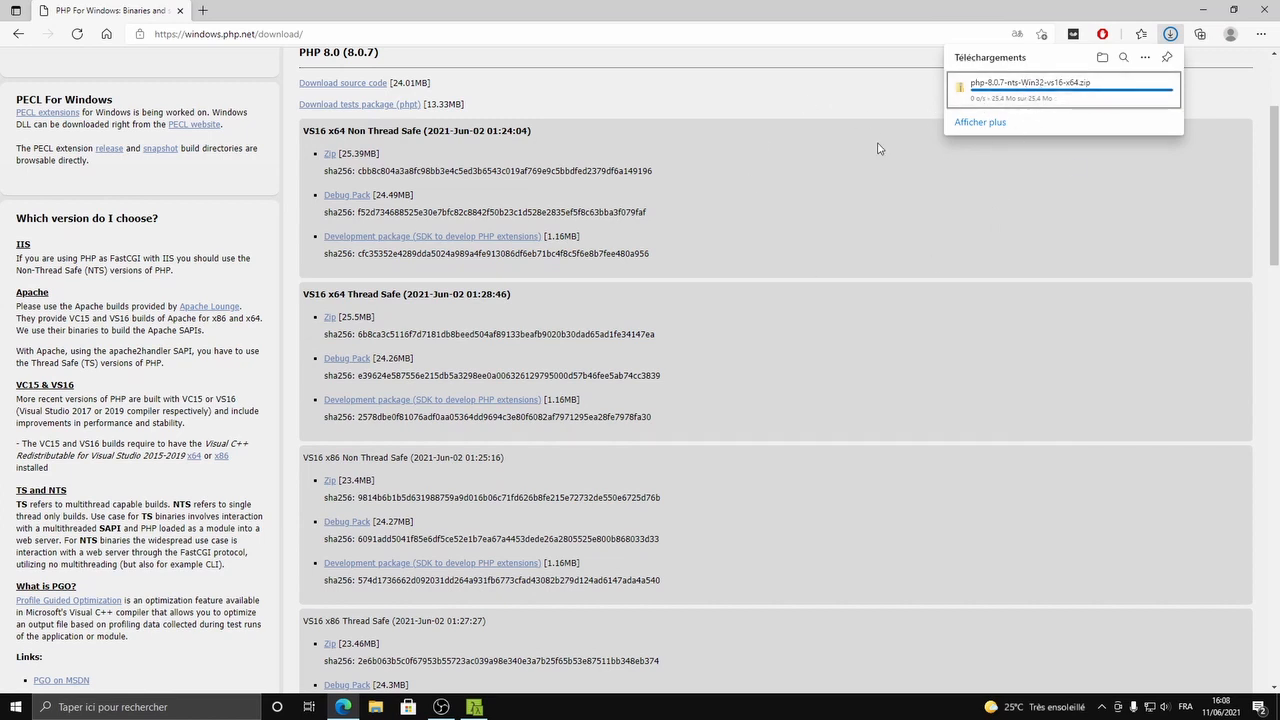
Step: Extract the php-8.0.7-nts-Win32-vs16-x64 archive from the Téléchargements folder to its default destination and close the extracted folder's window
{"action": "key", "text": "super+e"}
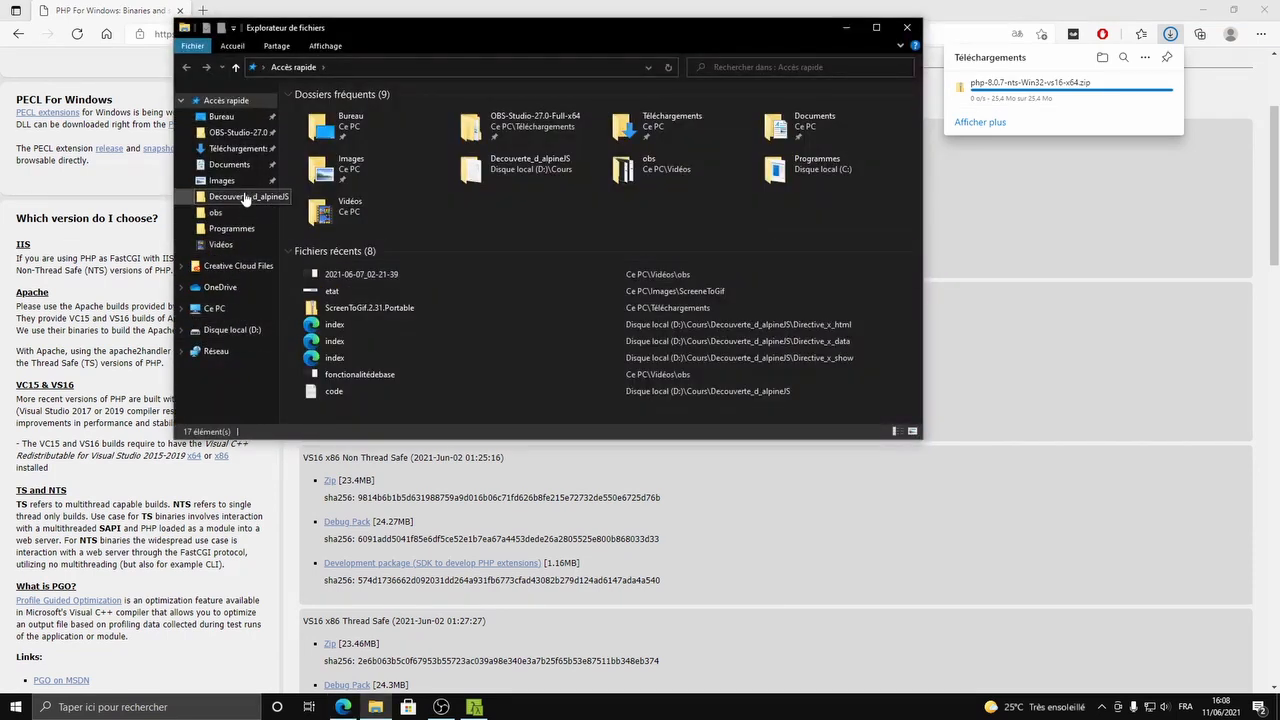
{"action": "left_click", "coordinate": [237, 150]}
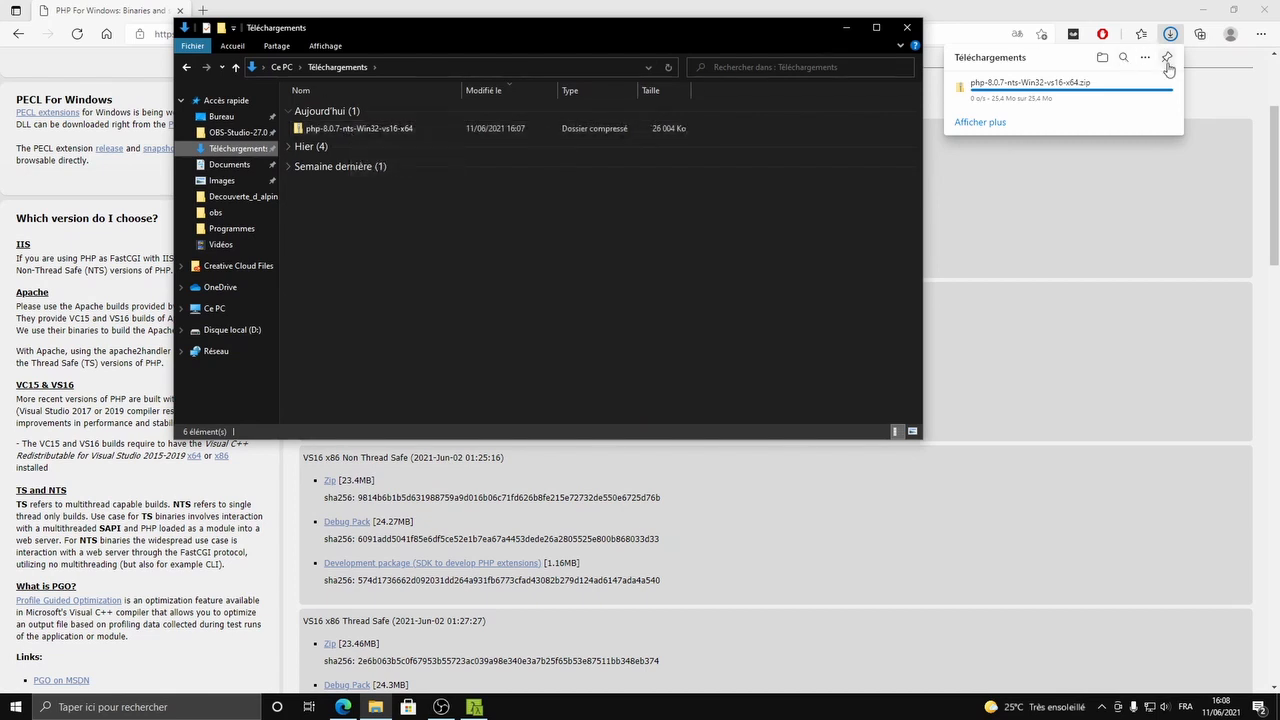
{"action": "left_click", "coordinate": [1137, 93]}
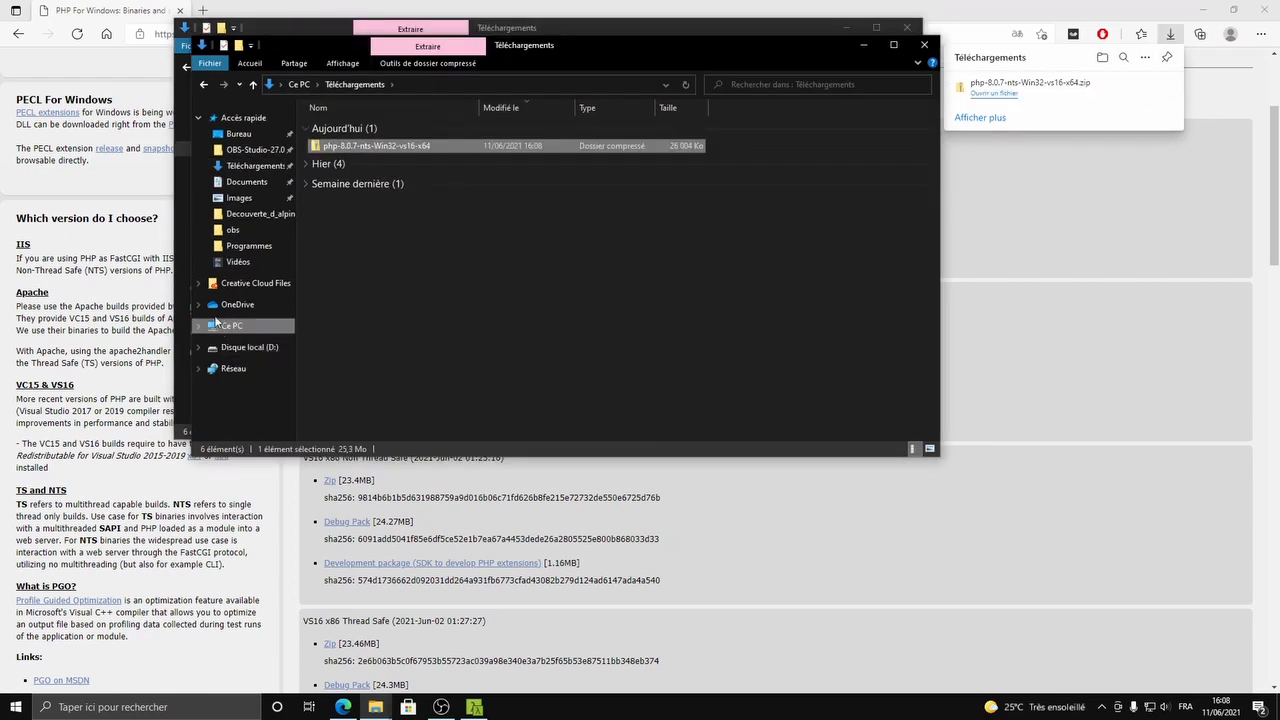
{"action": "left_click", "coordinate": [201, 348]}
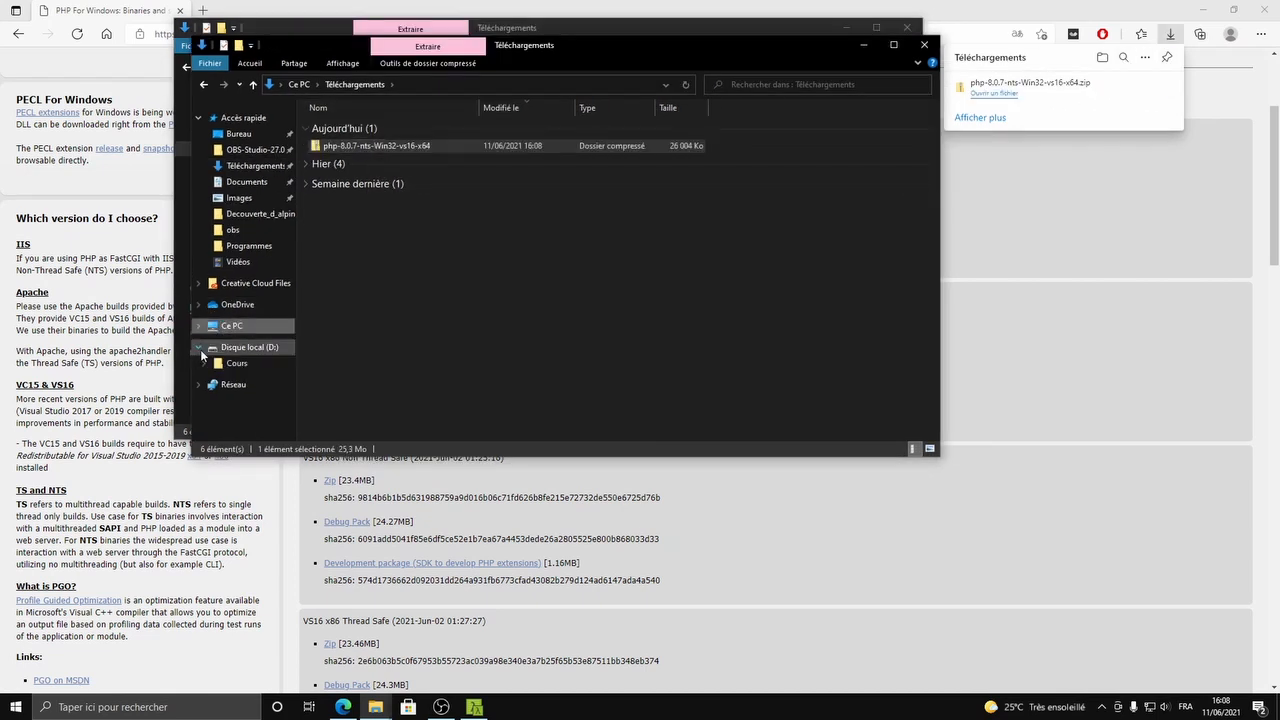
{"action": "right_click", "coordinate": [340, 146]}
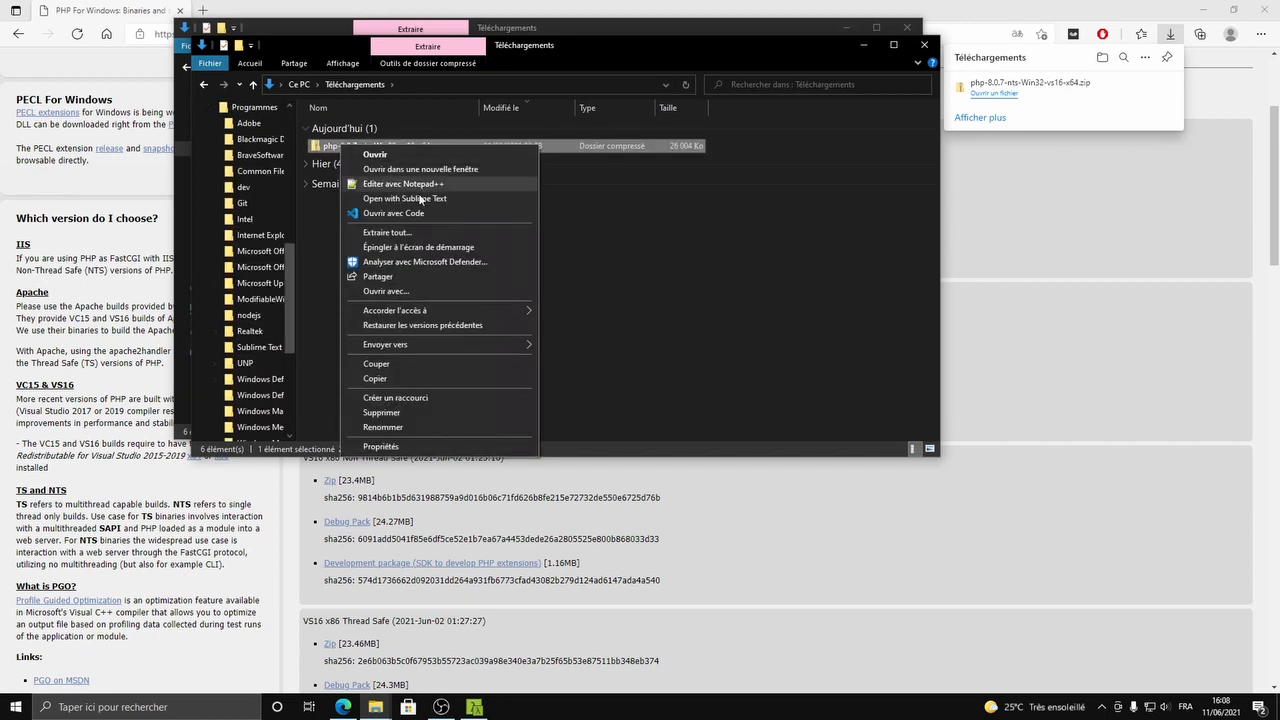
{"action": "left_click", "coordinate": [396, 233]}
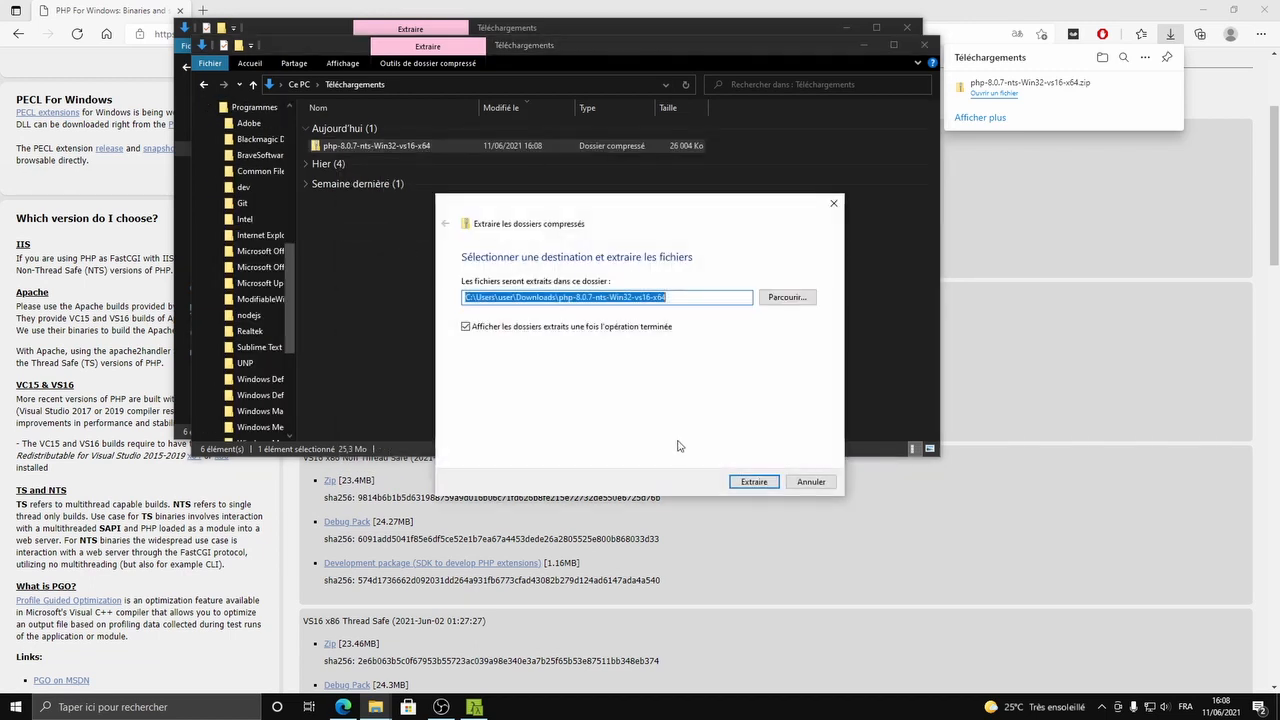
{"action": "left_click", "coordinate": [752, 483]}
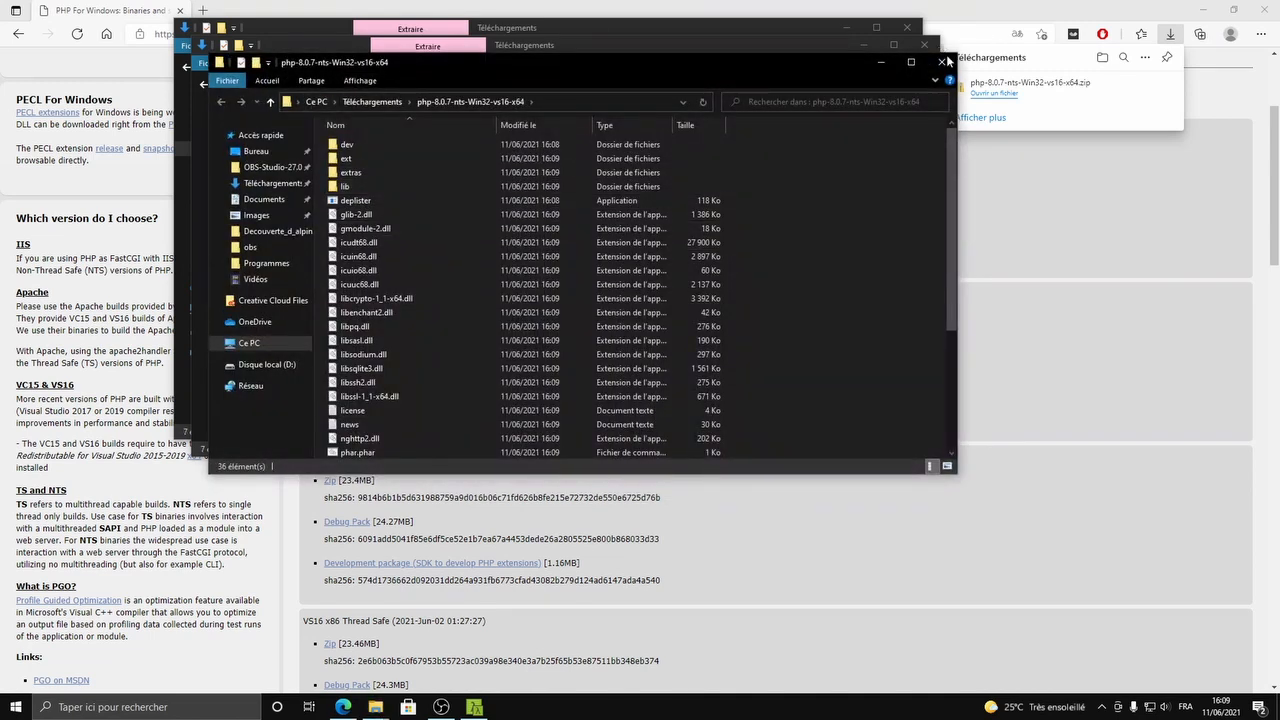
{"action": "left_click", "coordinate": [943, 62]}
Step: Rename the extracted php-8.0.7-nts-Win32-vs16-x64 folder as Php
{"action": "left_click", "coordinate": [341, 162]}
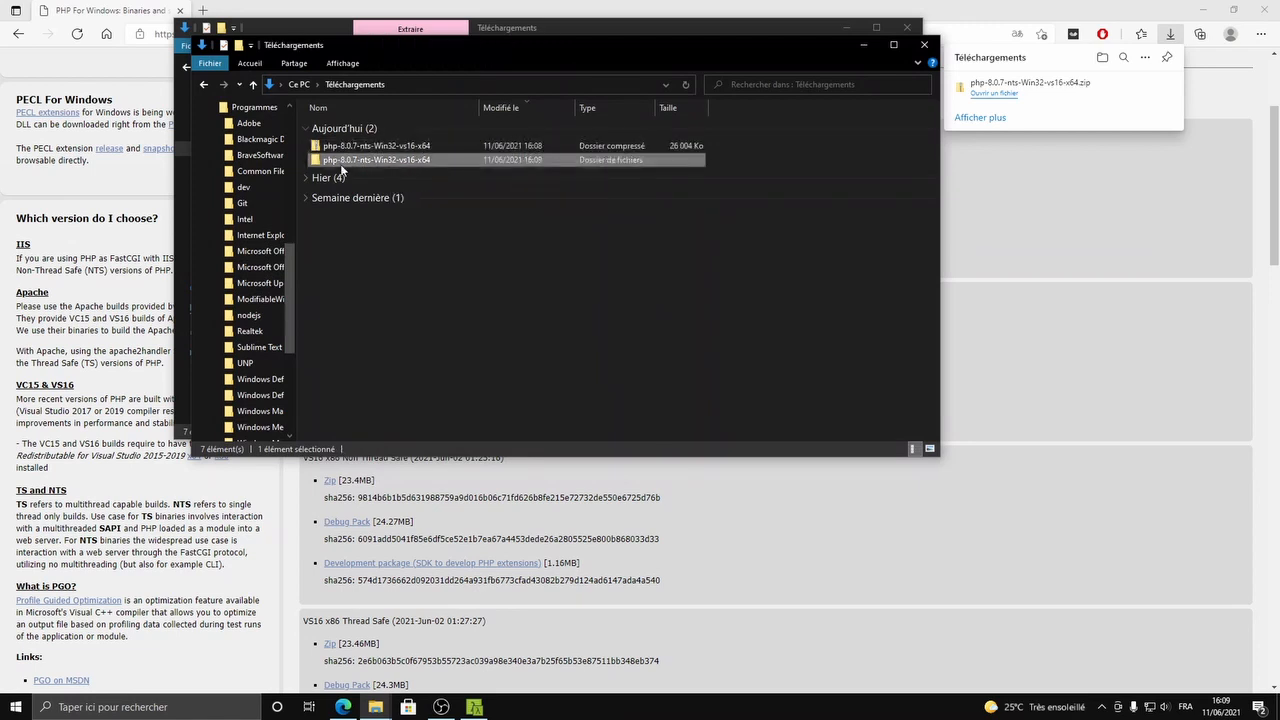
{"action": "left_click", "coordinate": [360, 163]}
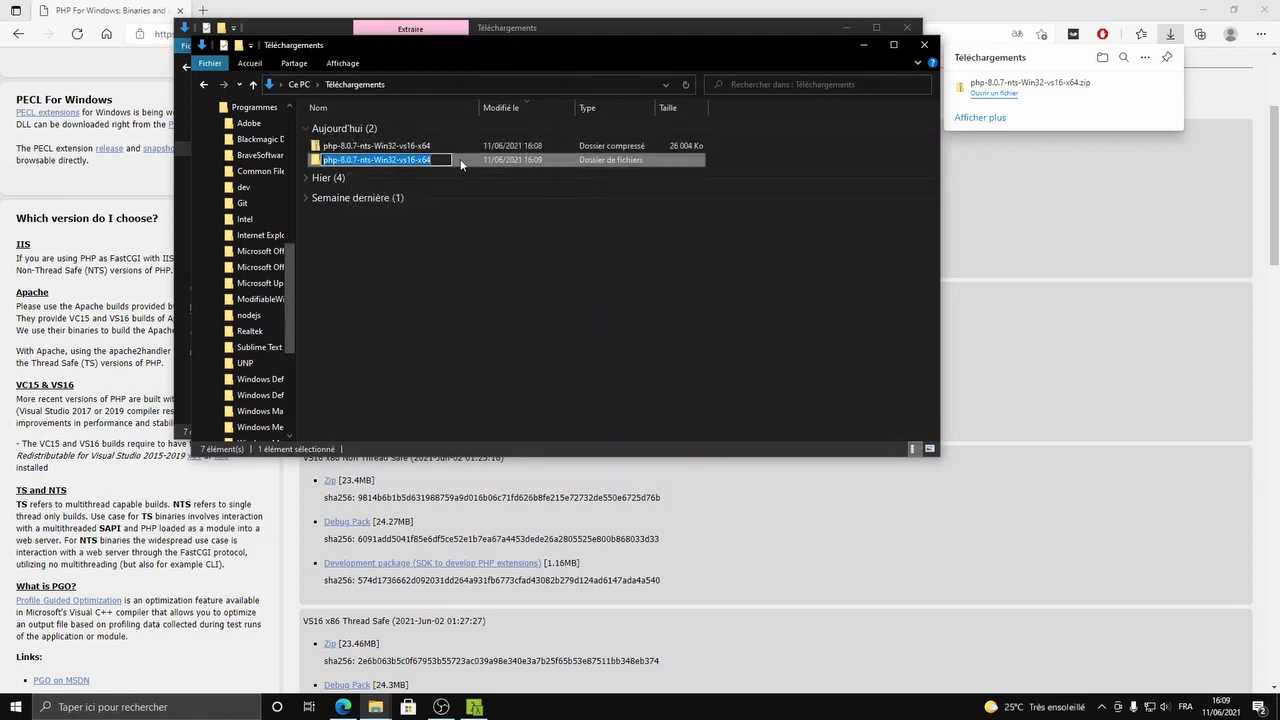
{"action": "key", "text": "End"}
{"action": "left_click_drag", "start_coordinate": [422, 160], "coordinate": [361, 160]}
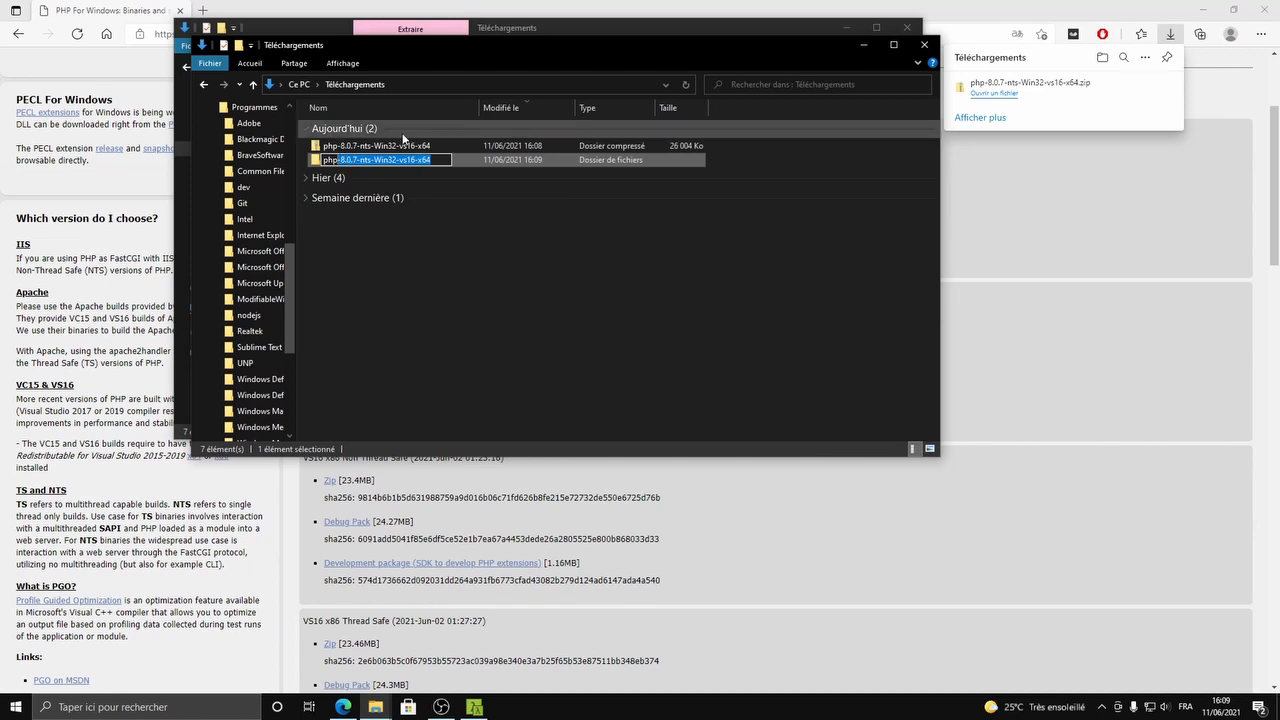
{"action": "key", "text": "BackSpace"}
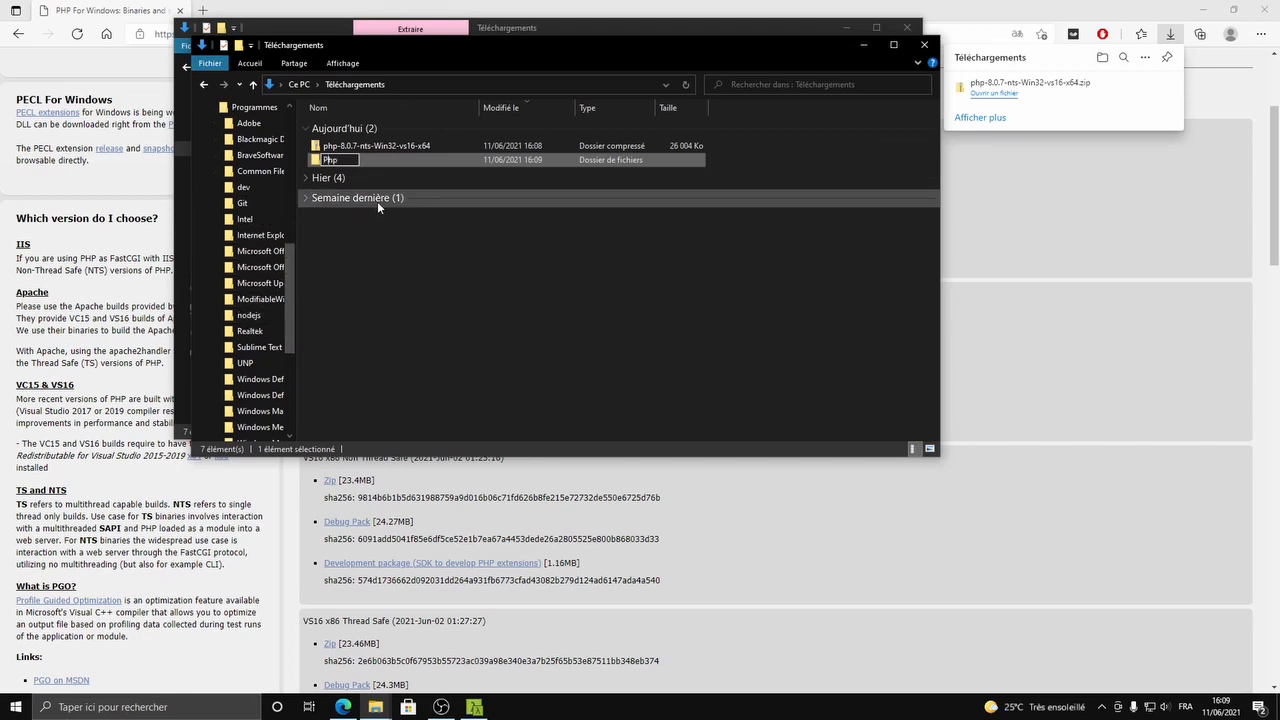
{"action": "left_click", "coordinate": [396, 161]}
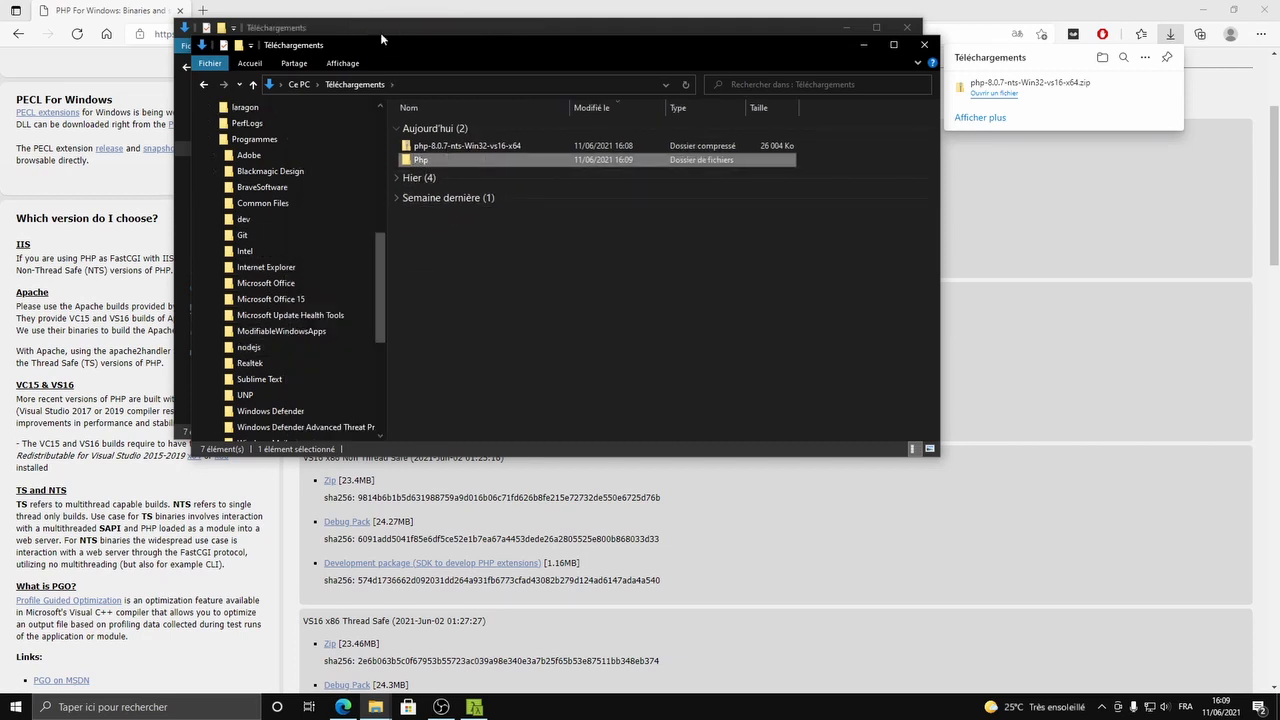
Step: Arrange the two File Explorer windows side by side, one showing Programmes on drive C: and the other Téléchargements
{"action": "left_click_drag", "start_coordinate": [372, 28], "coordinate": [602, 39]}
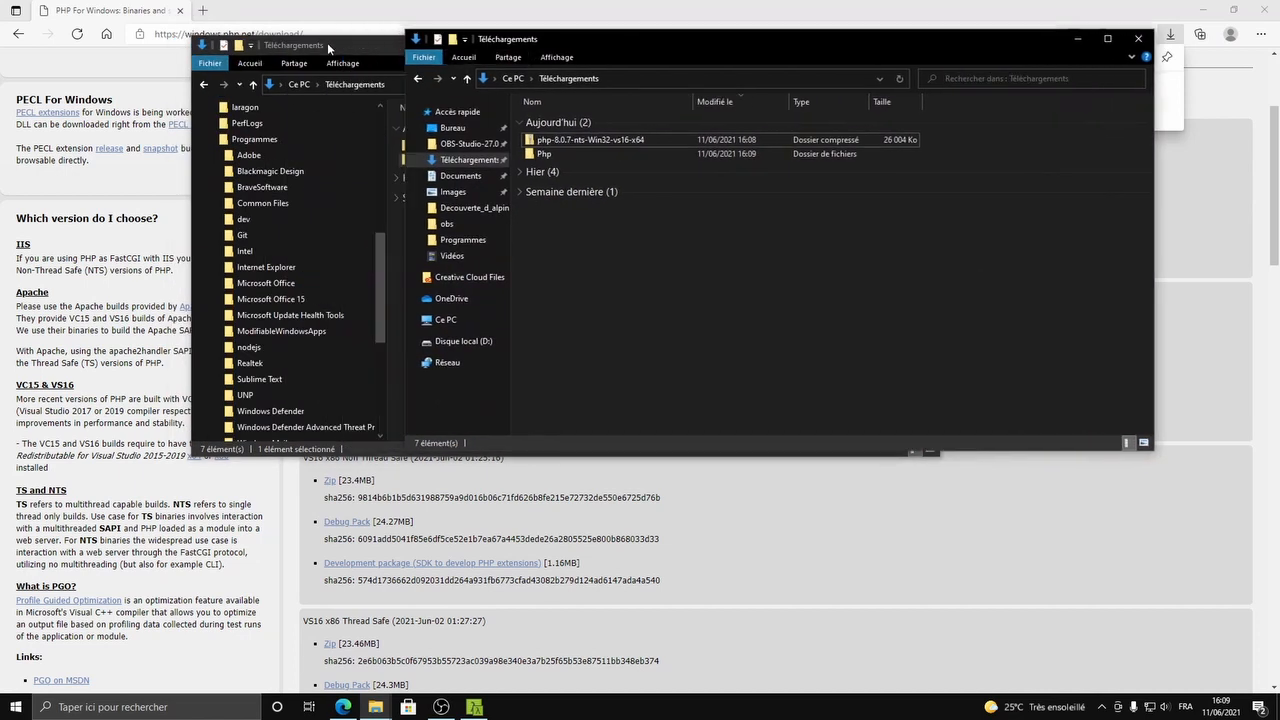
{"action": "left_click_drag", "start_coordinate": [327, 42], "coordinate": [244, 80]}
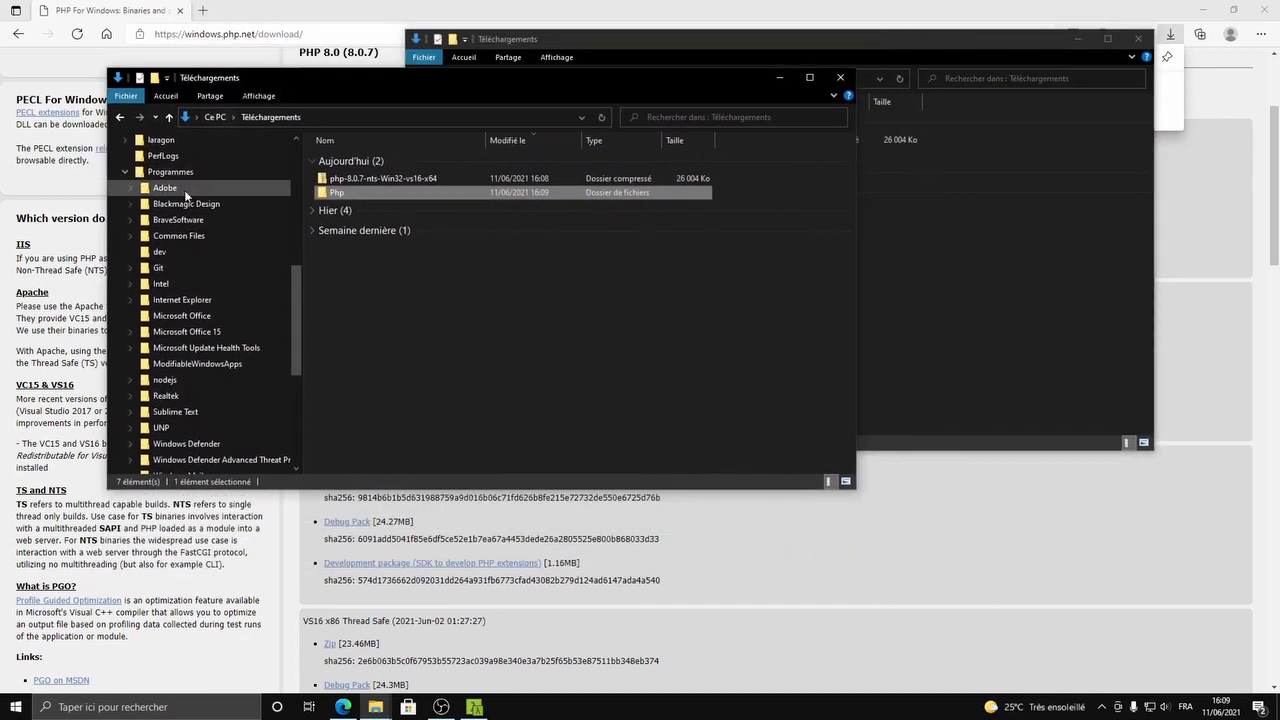
{"action": "scroll", "coordinate": [206, 222], "scroll_direction": "up", "scroll_amount": 1}
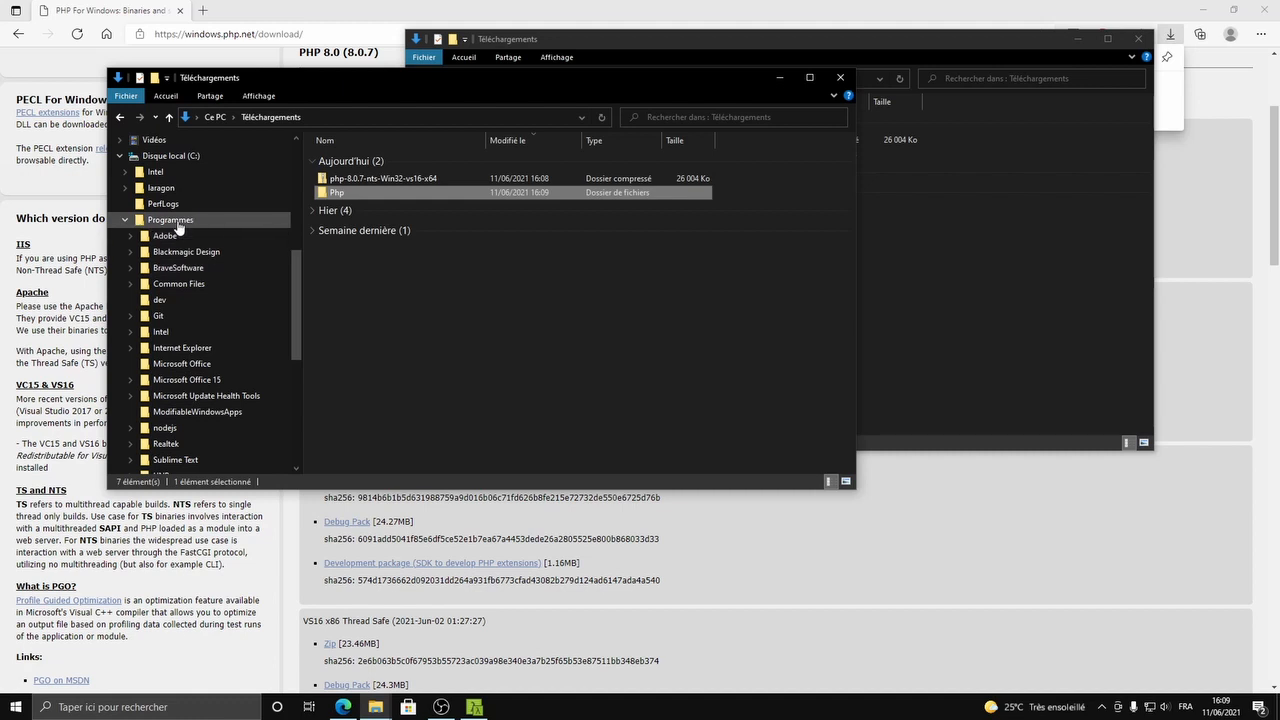
{"action": "left_click", "coordinate": [172, 220]}
{"action": "left_click_drag", "start_coordinate": [307, 306], "coordinate": [150, 290]}
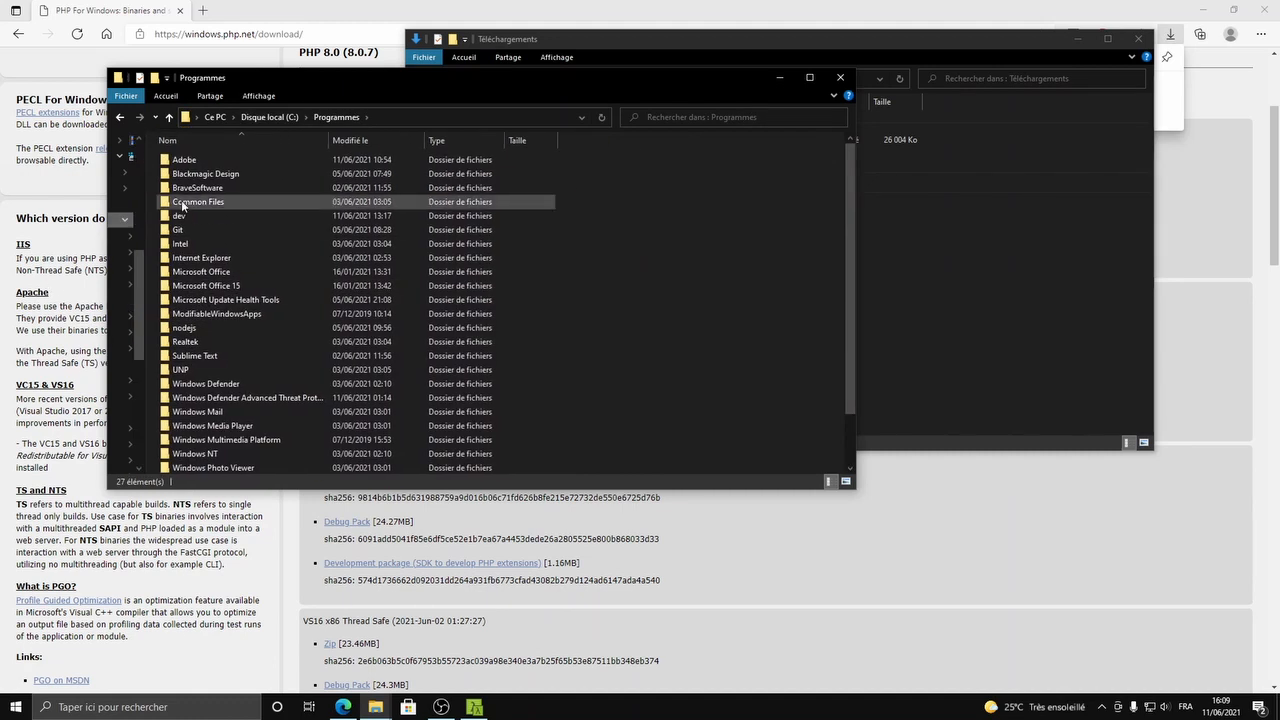
{"action": "left_click_drag", "start_coordinate": [290, 84], "coordinate": [183, 77]}
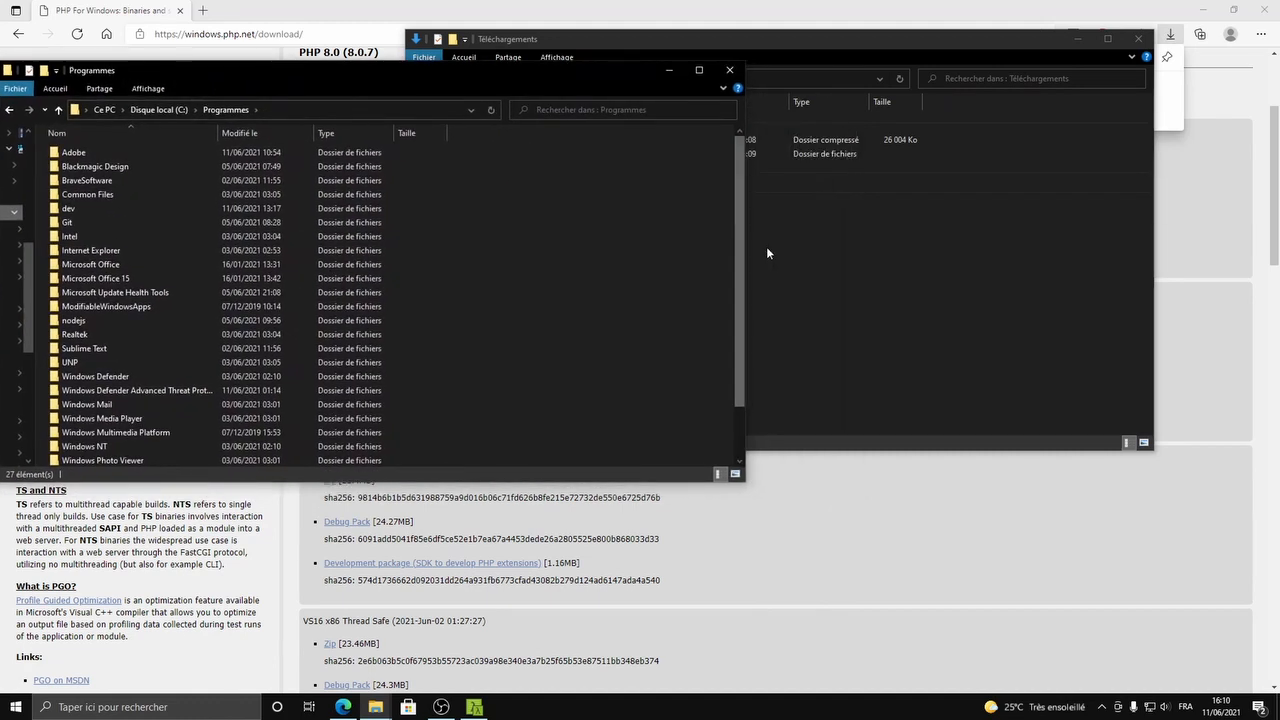
{"action": "left_click_drag", "start_coordinate": [770, 45], "coordinate": [994, 83]}
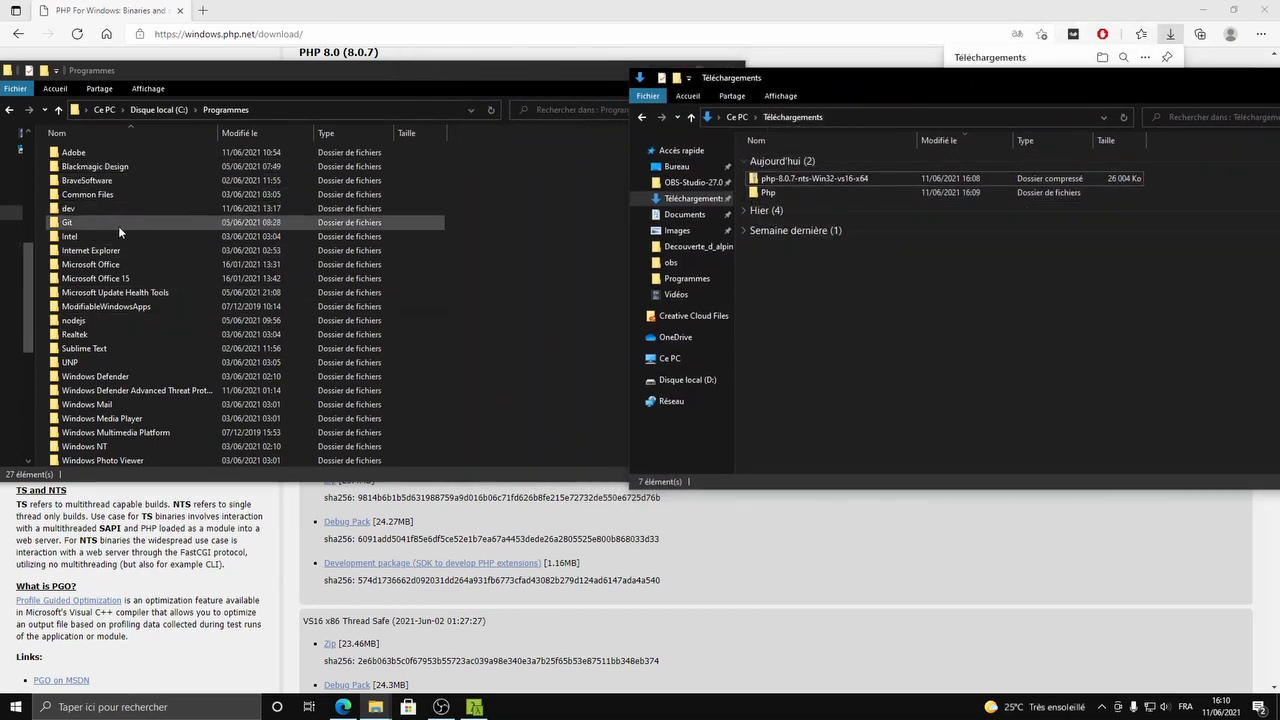
Step: Move the Php folder from Téléchargements into Programmes on drive C:, granting administrator rights
{"action": "scroll", "coordinate": [125, 205], "scroll_direction": "down", "scroll_amount": 2}
{"action": "left_click", "coordinate": [159, 109]}
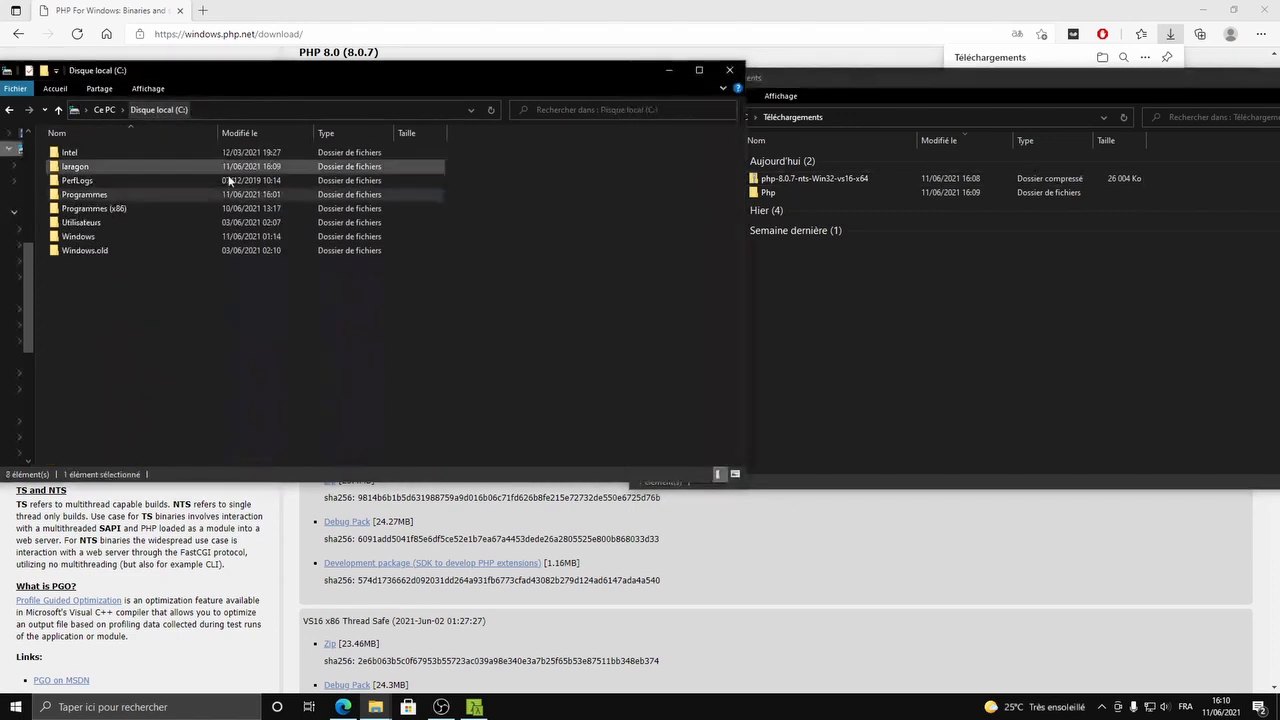
{"action": "left_click_drag", "start_coordinate": [766, 193], "coordinate": [172, 205]}
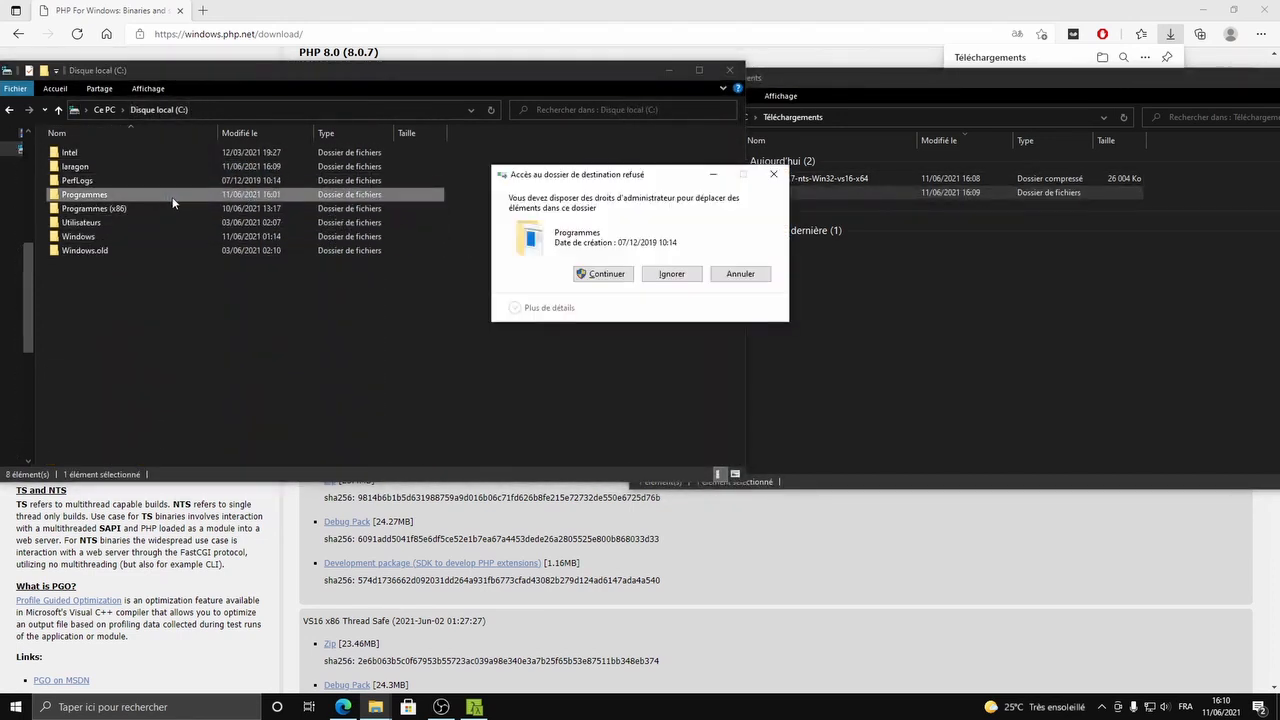
{"action": "left_click", "coordinate": [612, 276]}
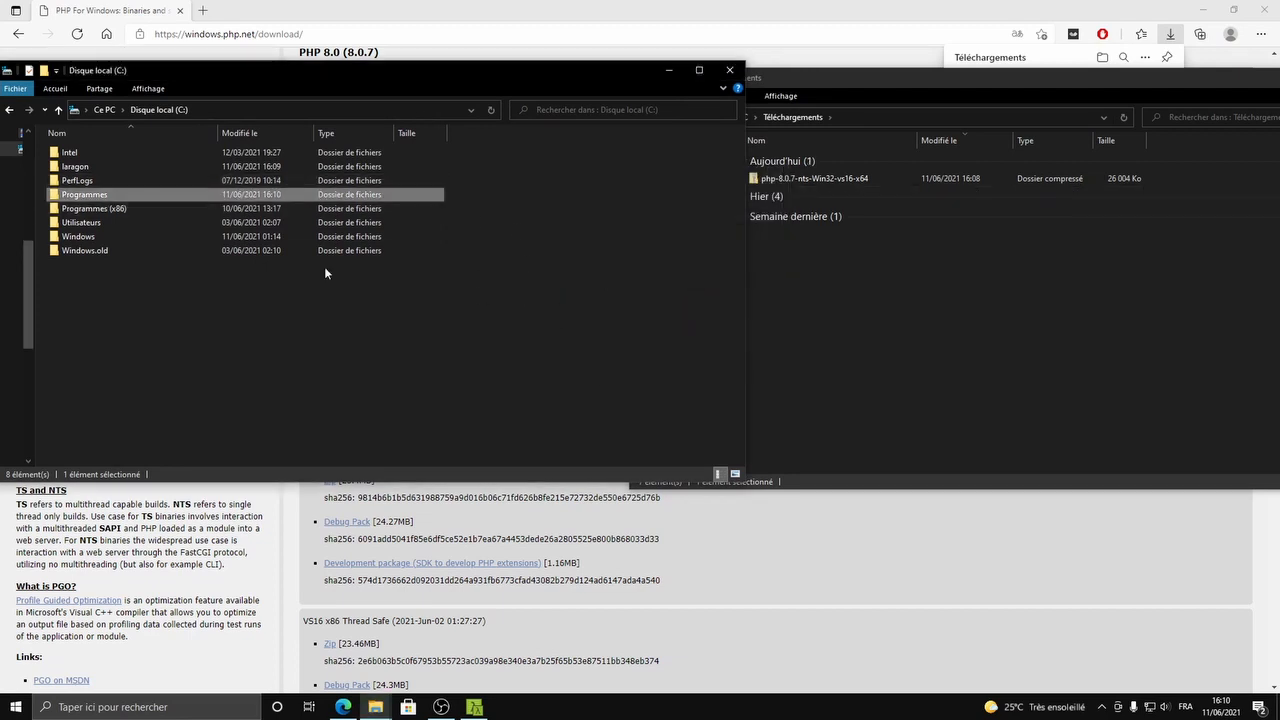
Step: Maximize the File Explorer window on Programmes and open the Php folder inside it
{"action": "double_click", "coordinate": [100, 196]}
{"action": "left_click", "coordinate": [698, 69]}
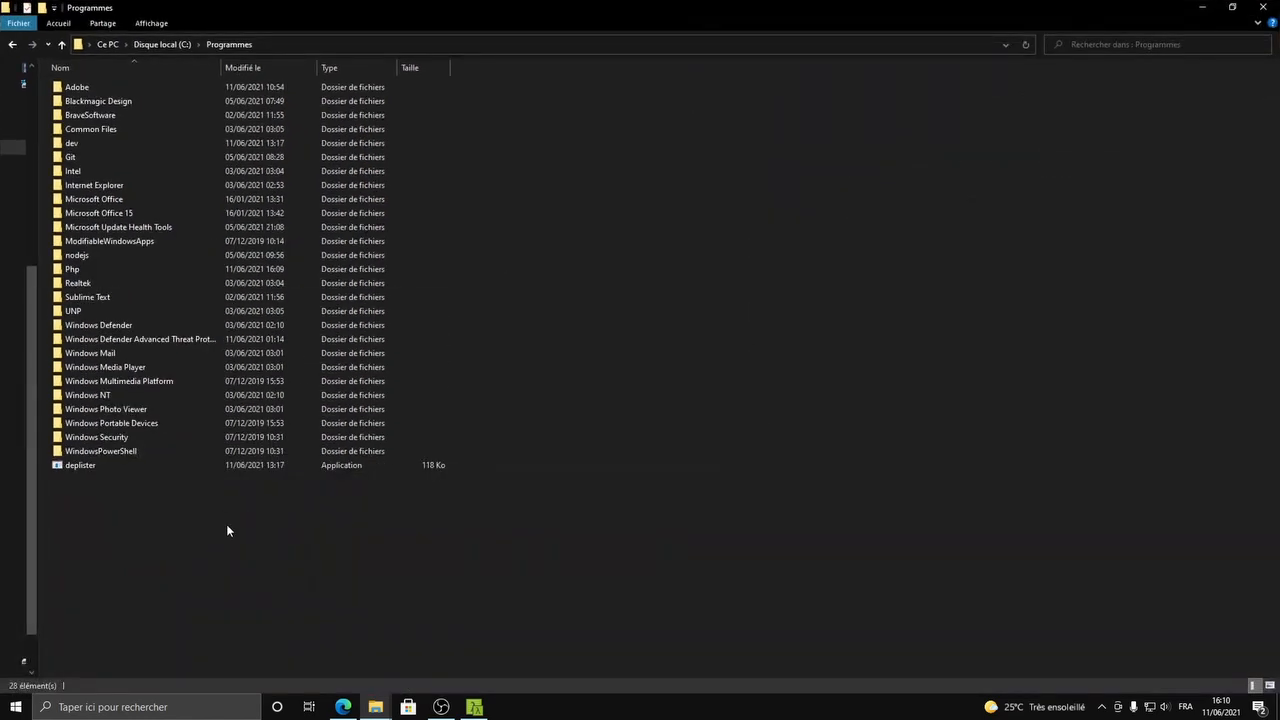
{"action": "left_click", "coordinate": [85, 269]}
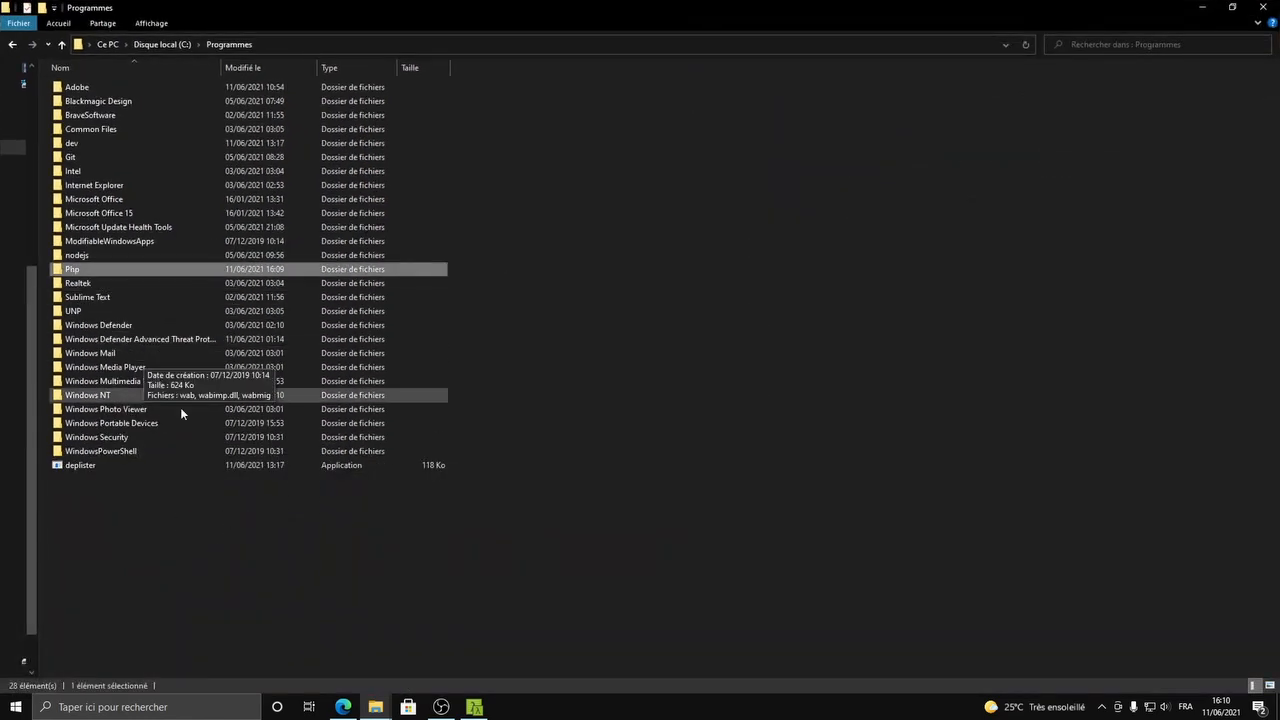
{"action": "left_click", "coordinate": [93, 267]}
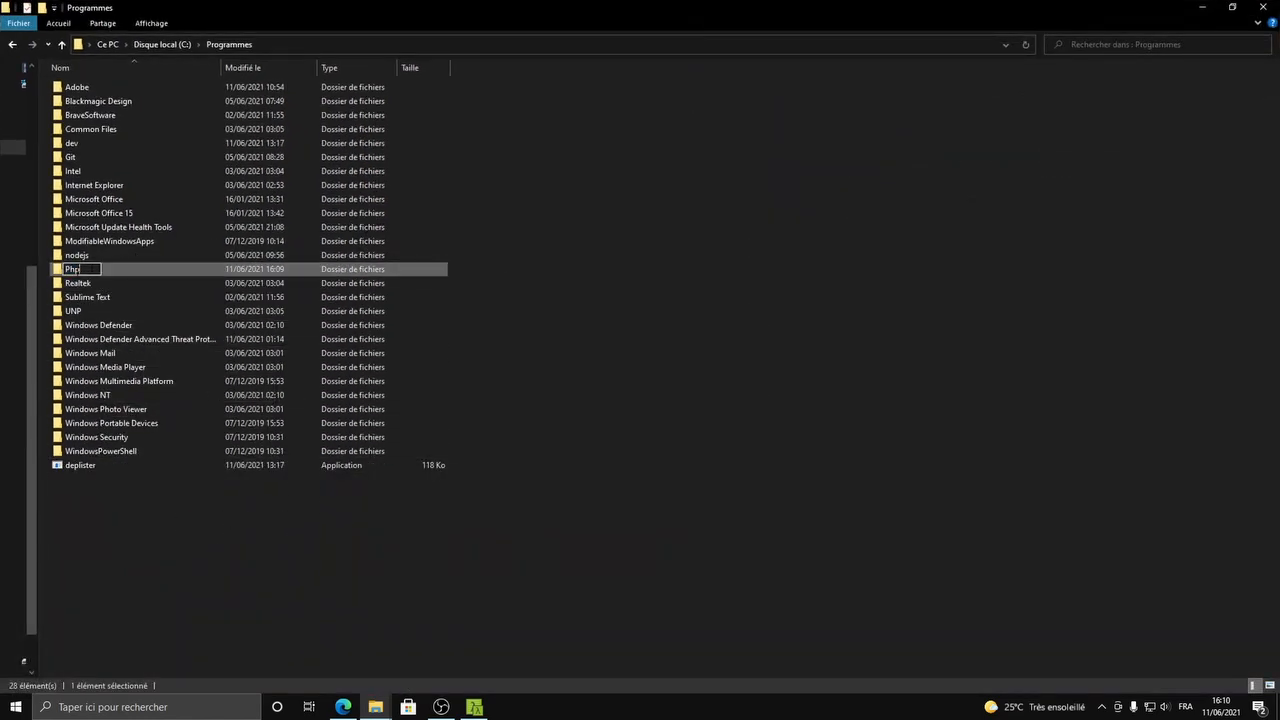
{"action": "double_click", "coordinate": [56, 273]}
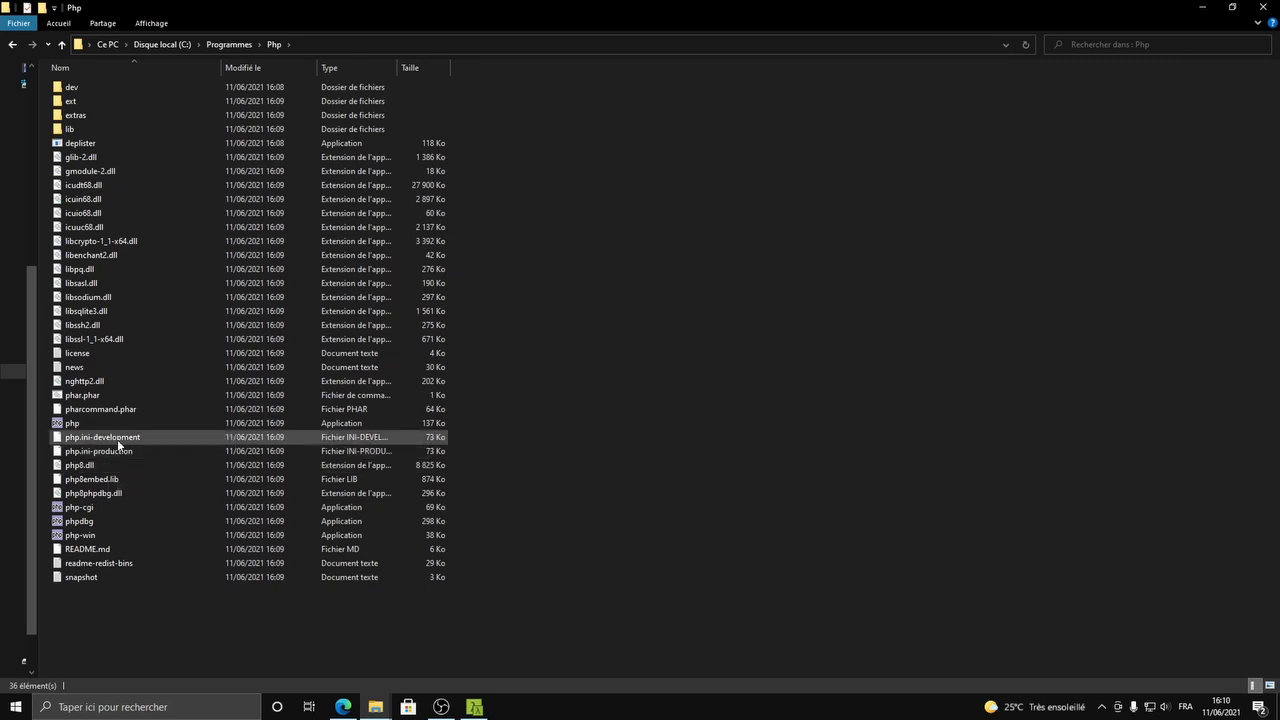
Step: Duplicate php.ini-development in the Php folder and rename the copy as php.ini, accepting the extension change
{"action": "left_click", "coordinate": [66, 440]}
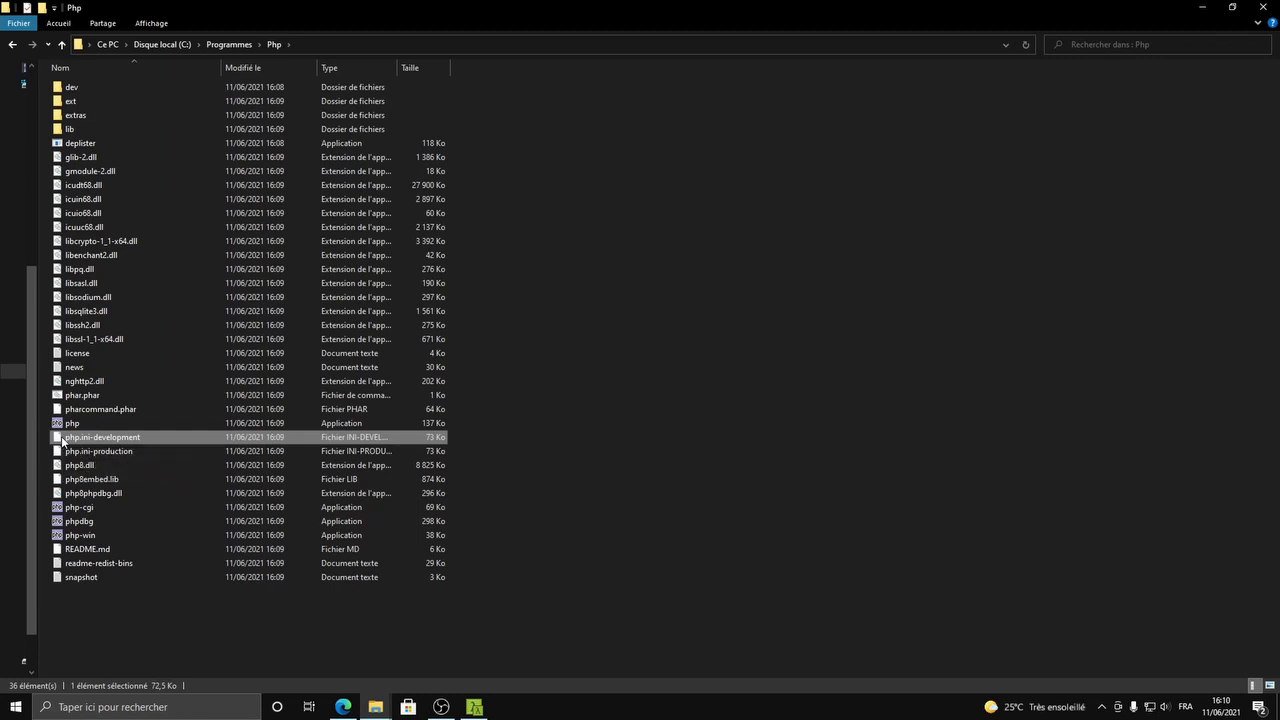
{"action": "key", "text": "ctrl+v"}
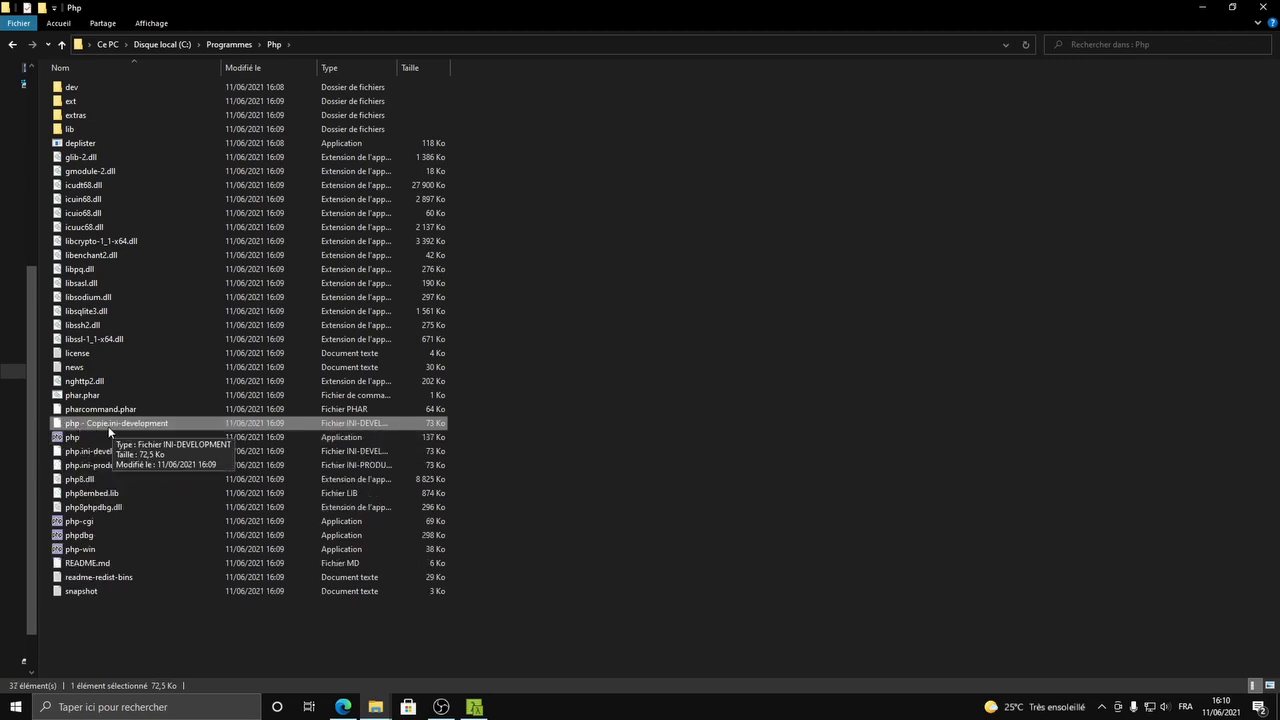
{"action": "key", "text": "F2"}
{"action": "left_click", "coordinate": [107, 425]}
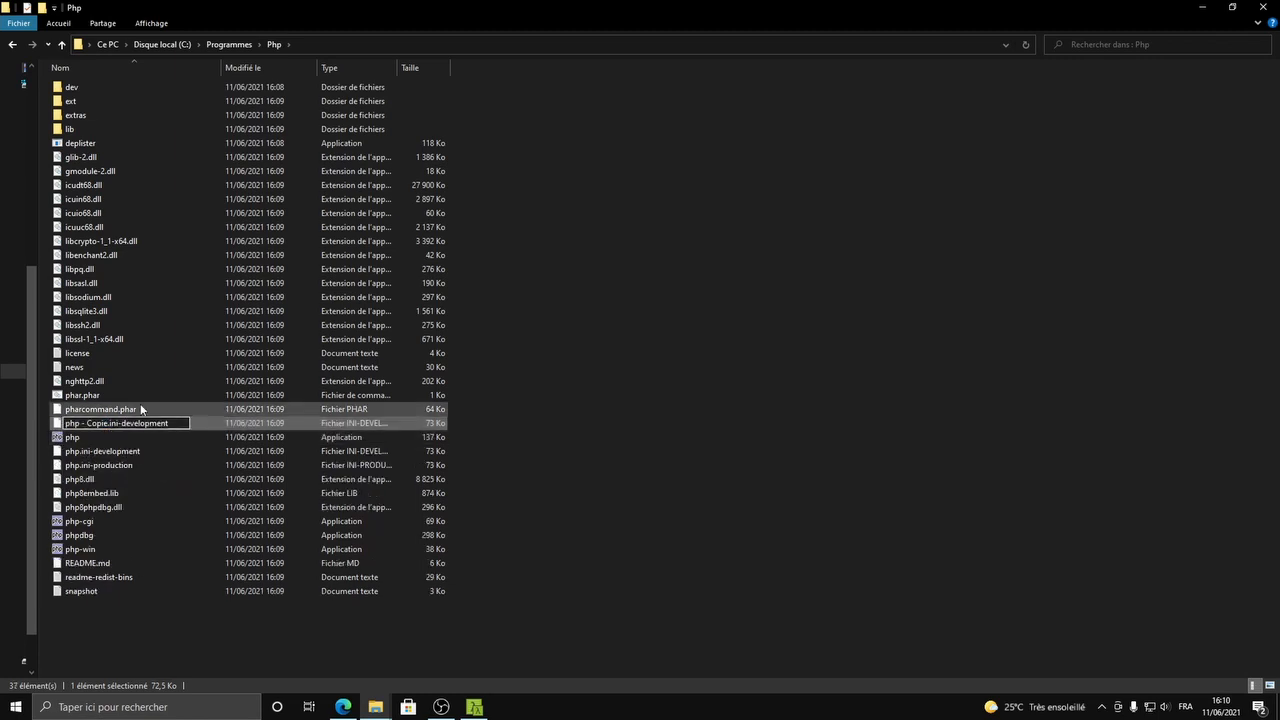
{"action": "key", "text": "BackSpace"}
{"action": "key", "text": "BackSpace"}
{"action": "key", "text": "BackSpace"}
{"action": "key", "text": "BackSpace"}
{"action": "key", "text": "BackSpace"}
{"action": "key", "text": "BackSpace"}
{"action": "key", "text": "BackSpace"}
{"action": "key", "text": "BackSpace"}
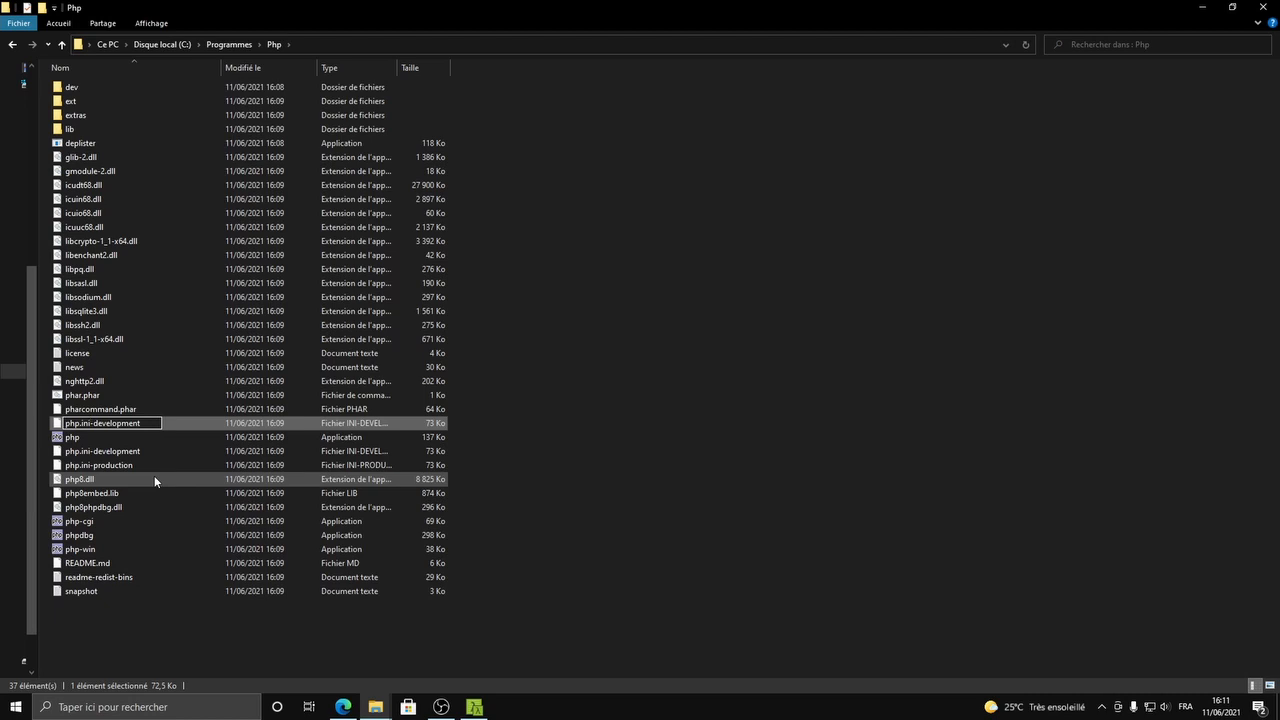
{"action": "key", "text": "BackSpace"}
{"action": "key", "text": "BackSpace"}
{"action": "key", "text": "BackSpace"}
{"action": "key", "text": "BackSpace"}
{"action": "key", "text": "BackSpace"}
{"action": "key", "text": "BackSpace"}
{"action": "key", "text": "BackSpace"}
{"action": "key", "text": "BackSpace"}
{"action": "key", "text": "BackSpace"}
{"action": "key", "text": "BackSpace"}
{"action": "key", "text": "BackSpace"}
{"action": "key", "text": "BackSpace"}
{"action": "key", "text": "Return"}
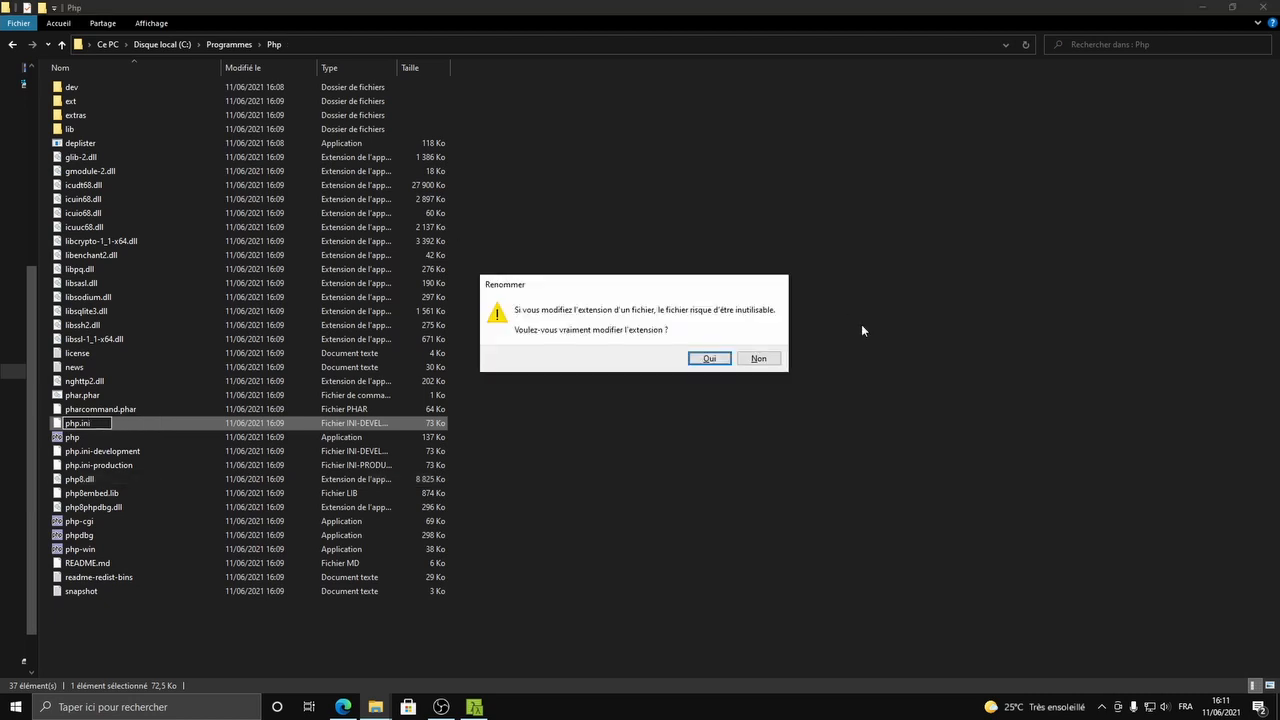
{"action": "left_click", "coordinate": [709, 358]}
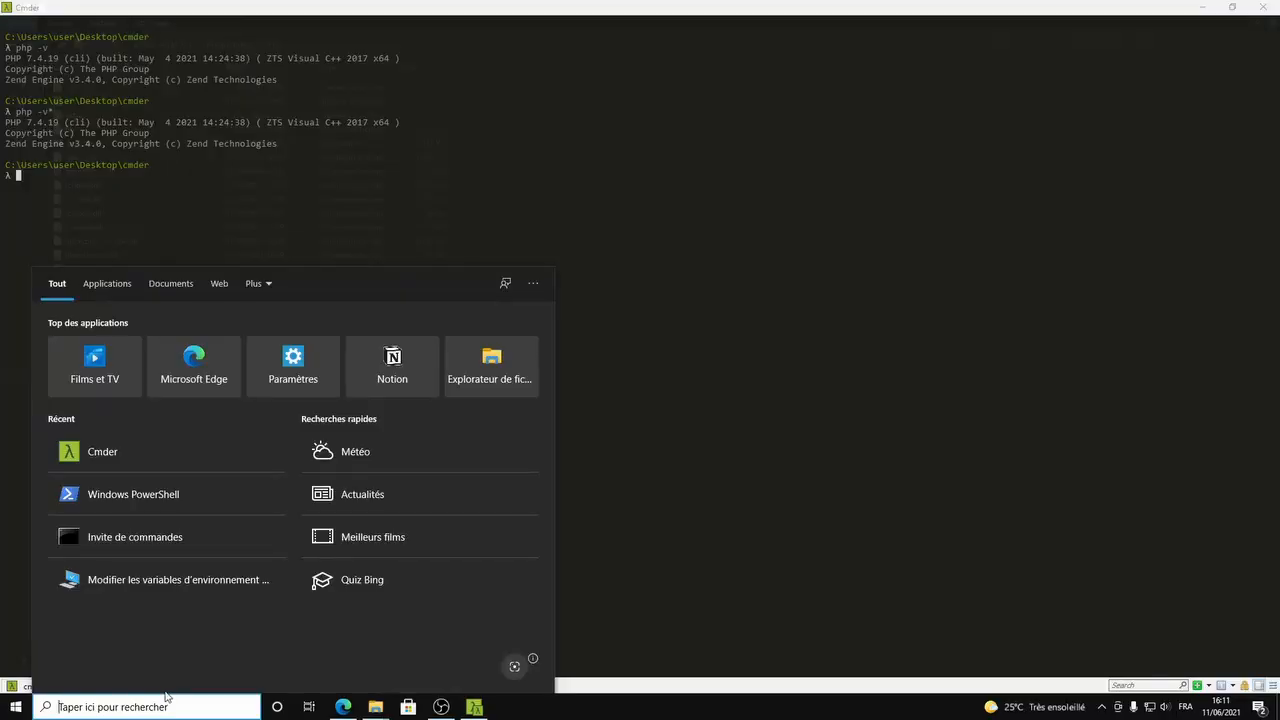
Step: Search Windows for the system environment variables settings and open the system Path variable for editing
{"action": "type", "text": "ve"}
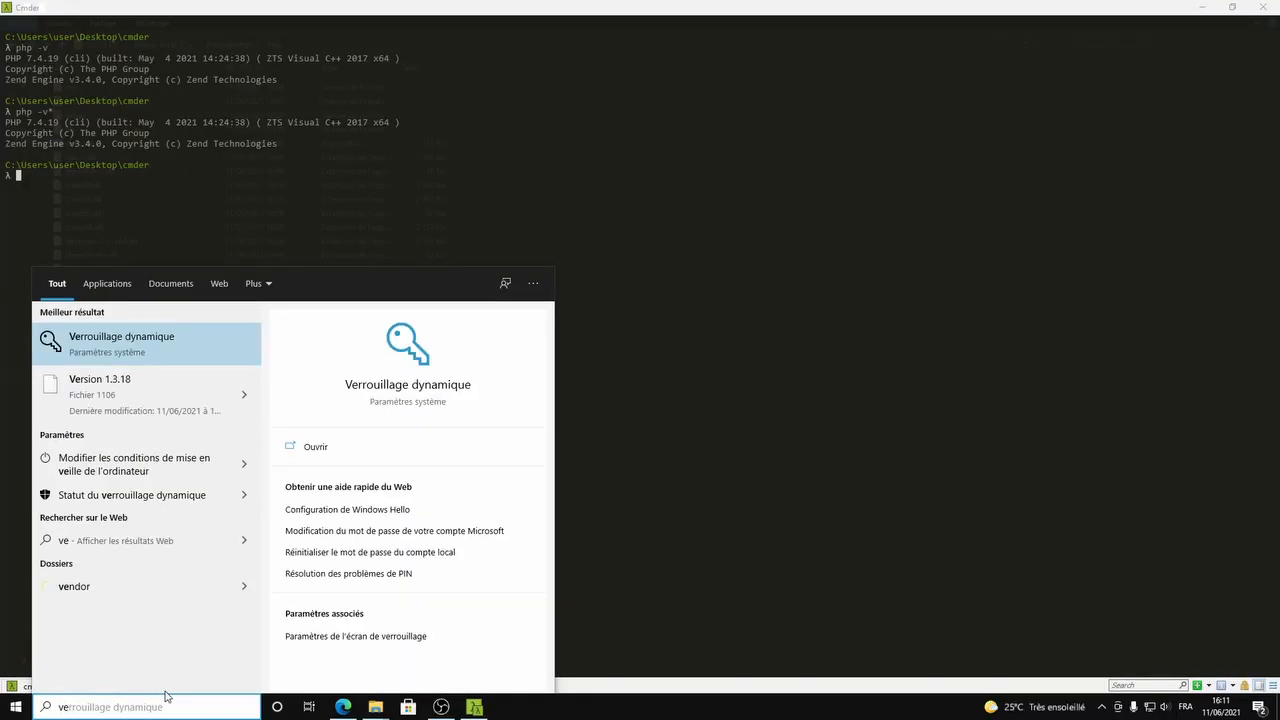
{"action": "key", "text": "BackSpace"}
{"action": "type", "text": "ar"}
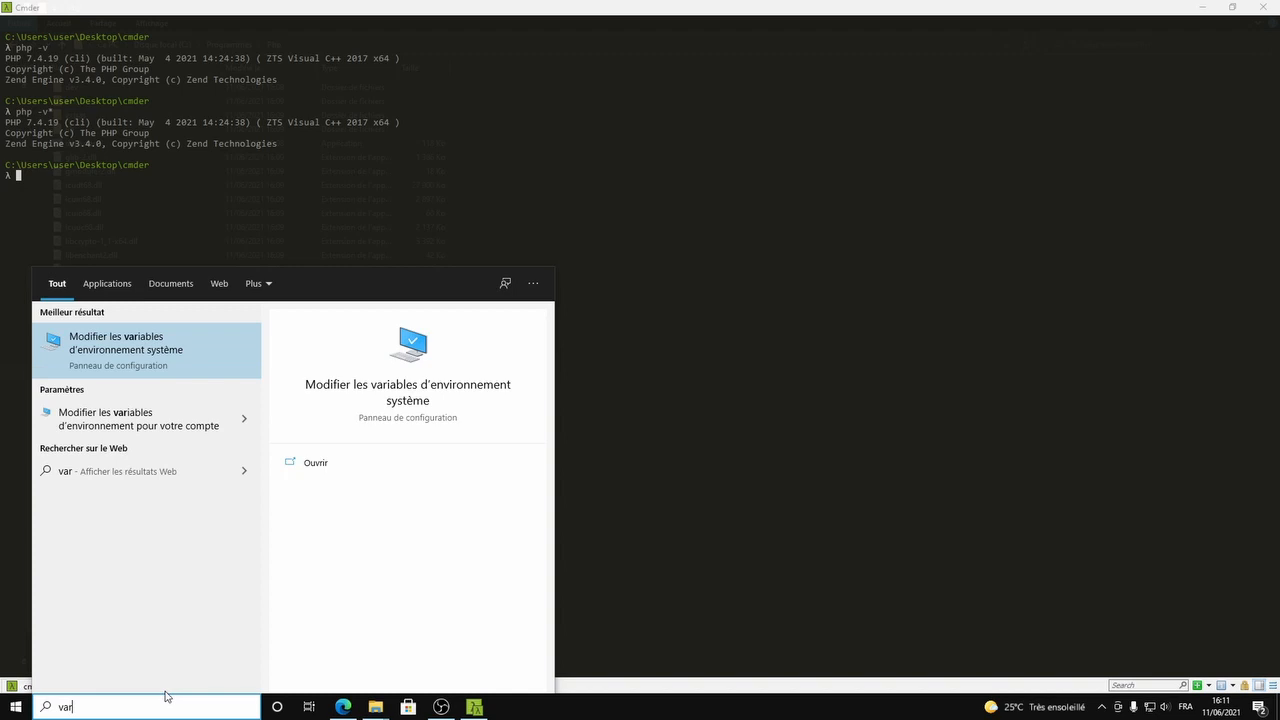
{"action": "left_click", "coordinate": [122, 335]}
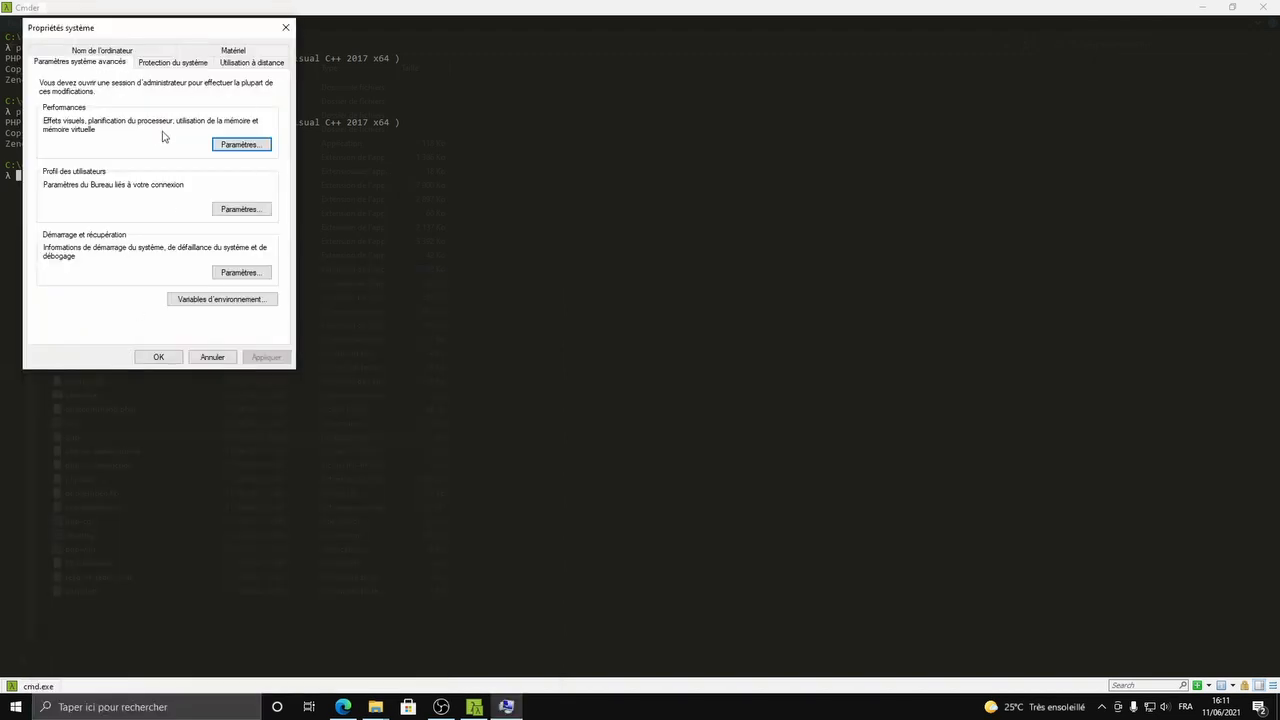
{"action": "left_click", "coordinate": [202, 303]}
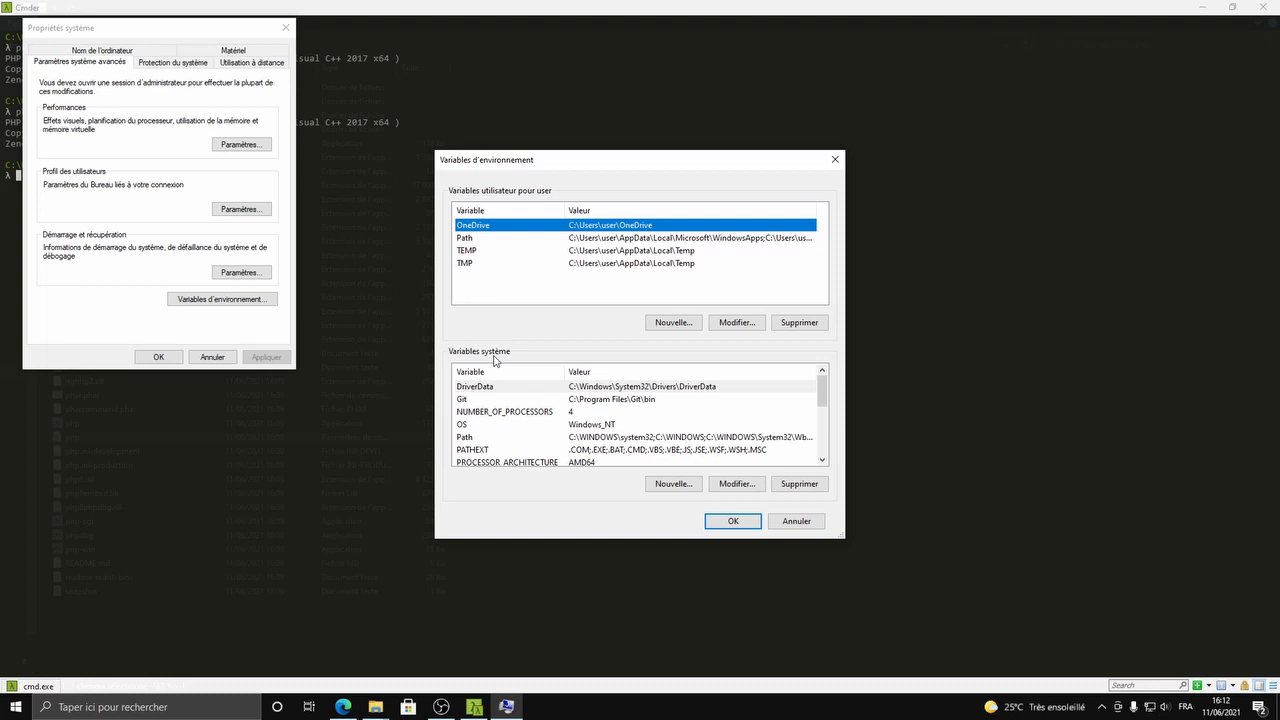
{"action": "left_click", "coordinate": [473, 440]}
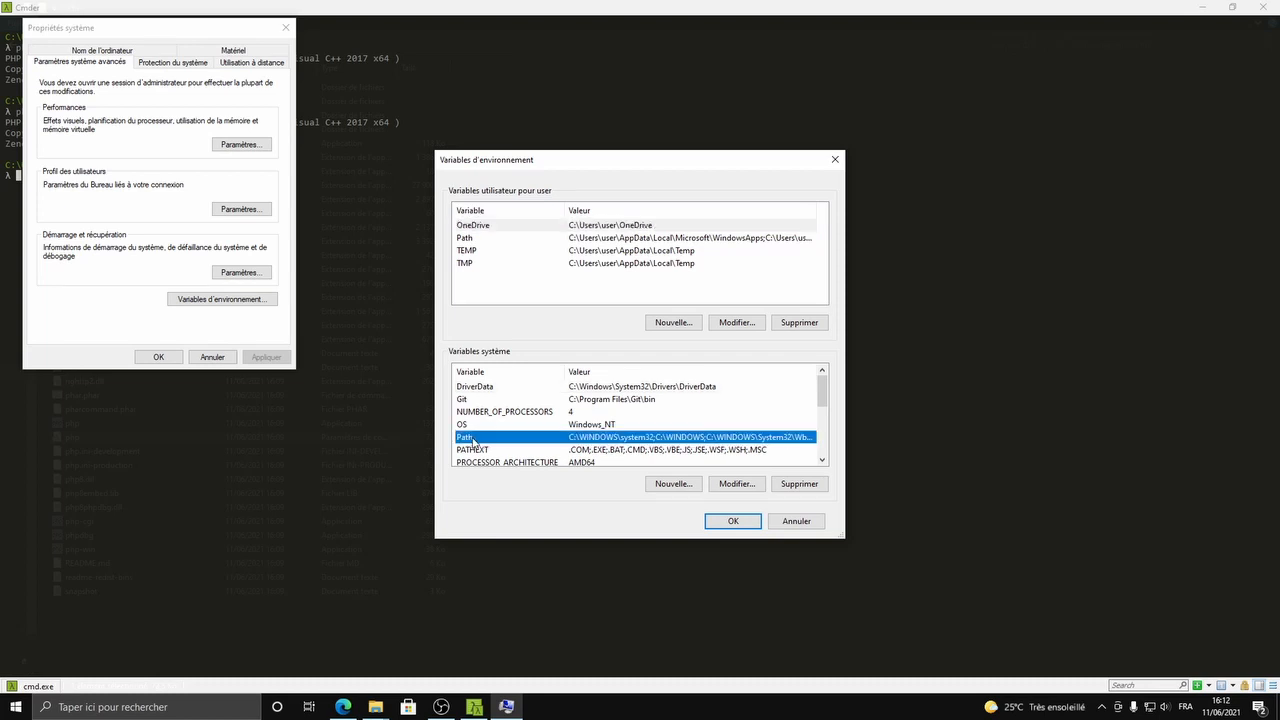
{"action": "left_click", "coordinate": [738, 485]}
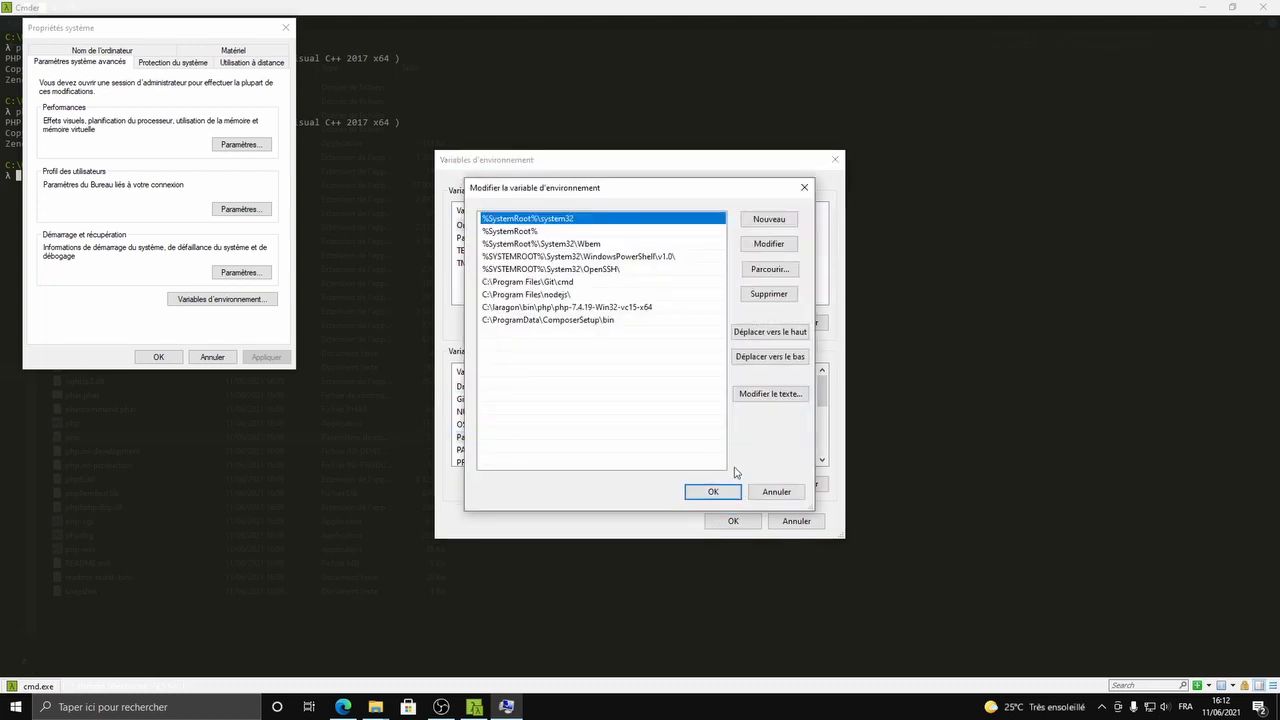
{"action": "left_click", "coordinate": [535, 341]}
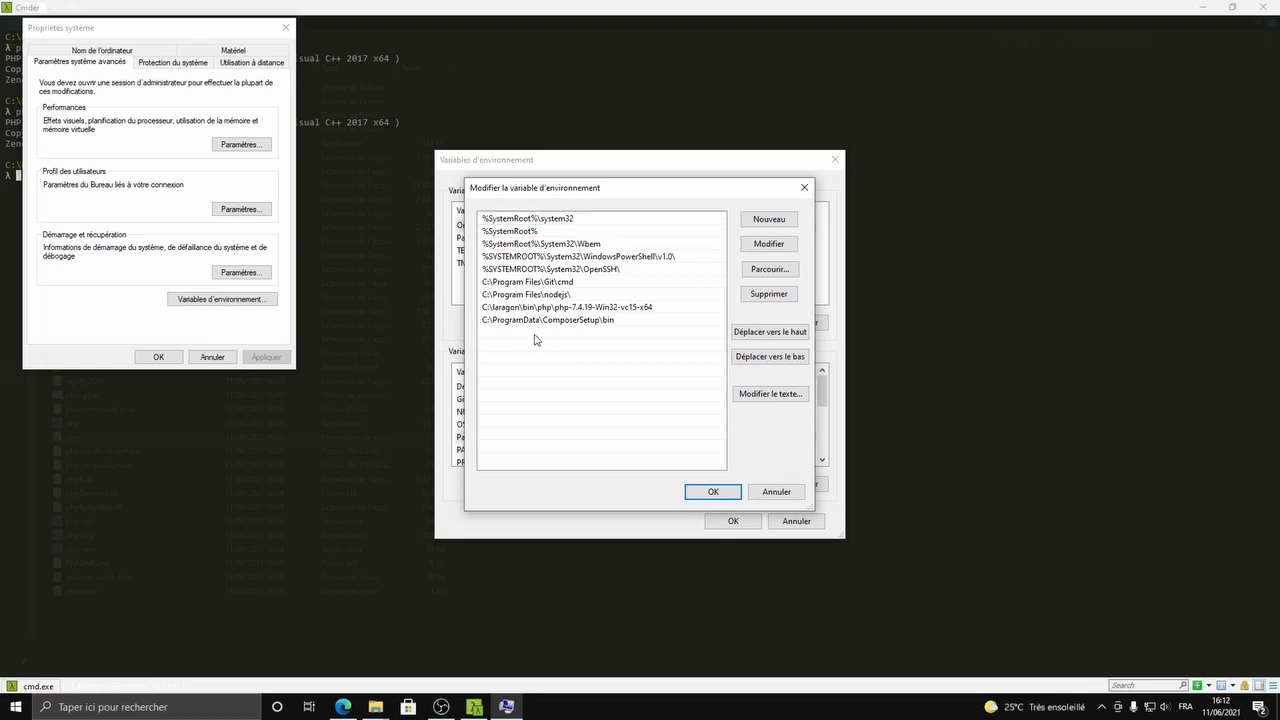
Step: Copy the Php folder's full path from File Explorer and return to the Path variable editor
{"action": "key", "text": "alt+Tab"}
{"action": "key", "text": "alt+Tab"}
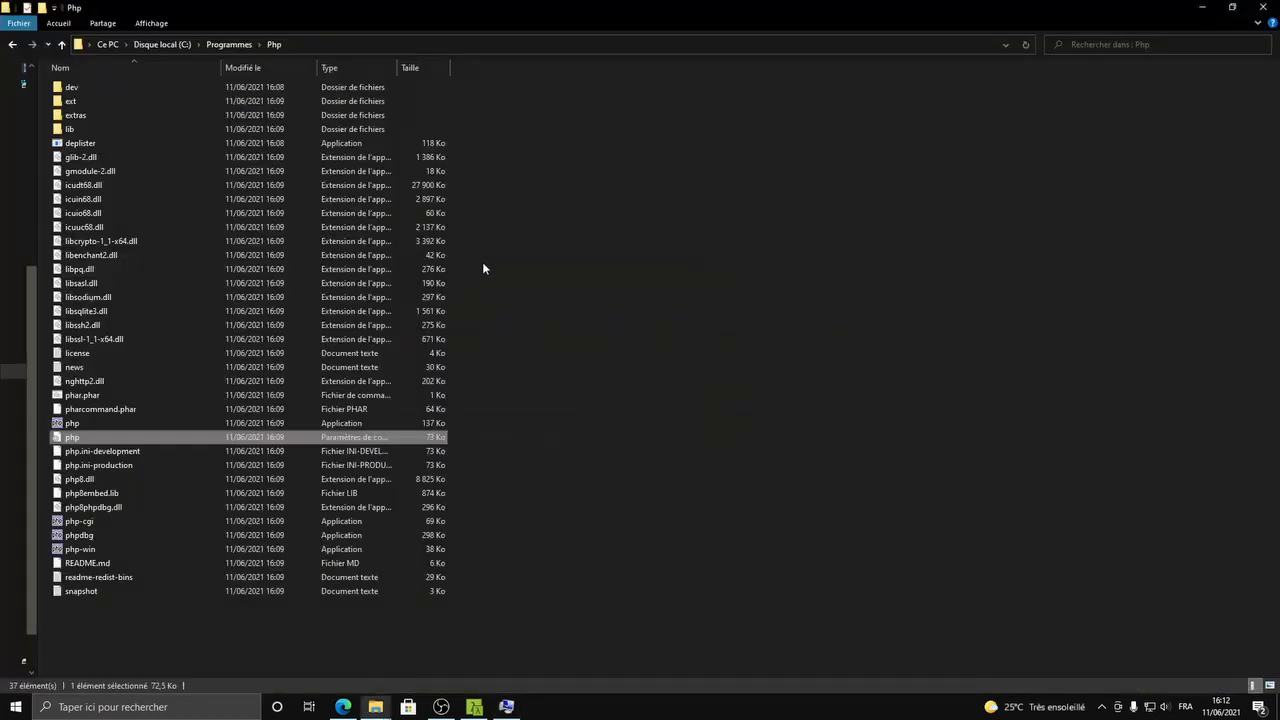
{"action": "left_click", "coordinate": [306, 44]}
{"action": "key", "text": "ctrl+c"}
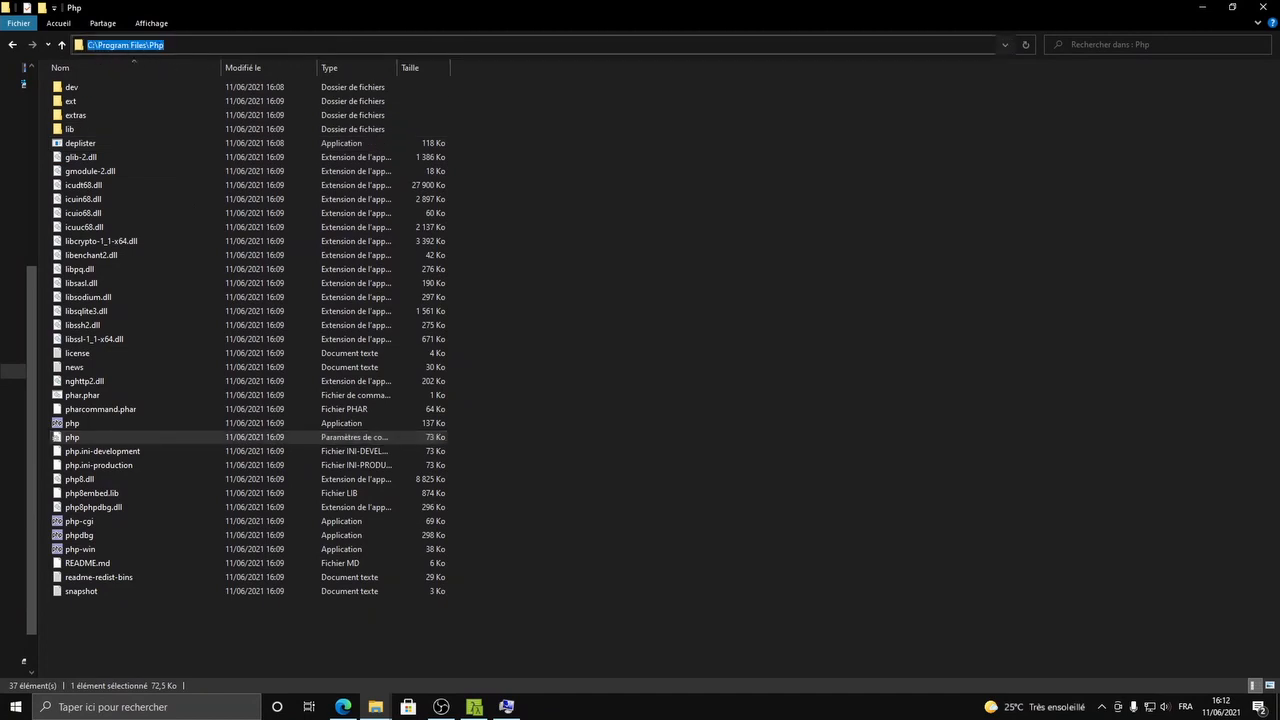
{"action": "key", "text": "alt+Tab"}
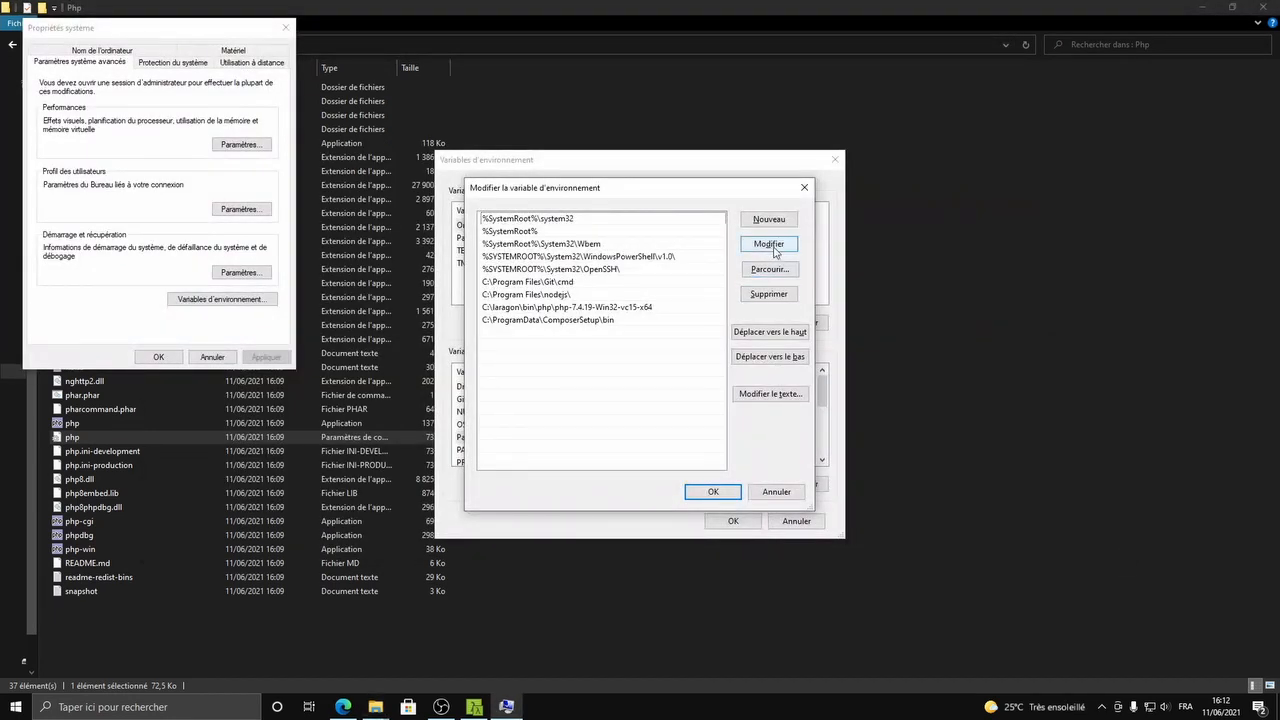
Step: Add C:\Program Files\Php as a new entry in the system Path variable and save the environment variable changes
{"action": "double_click", "coordinate": [529, 341]}
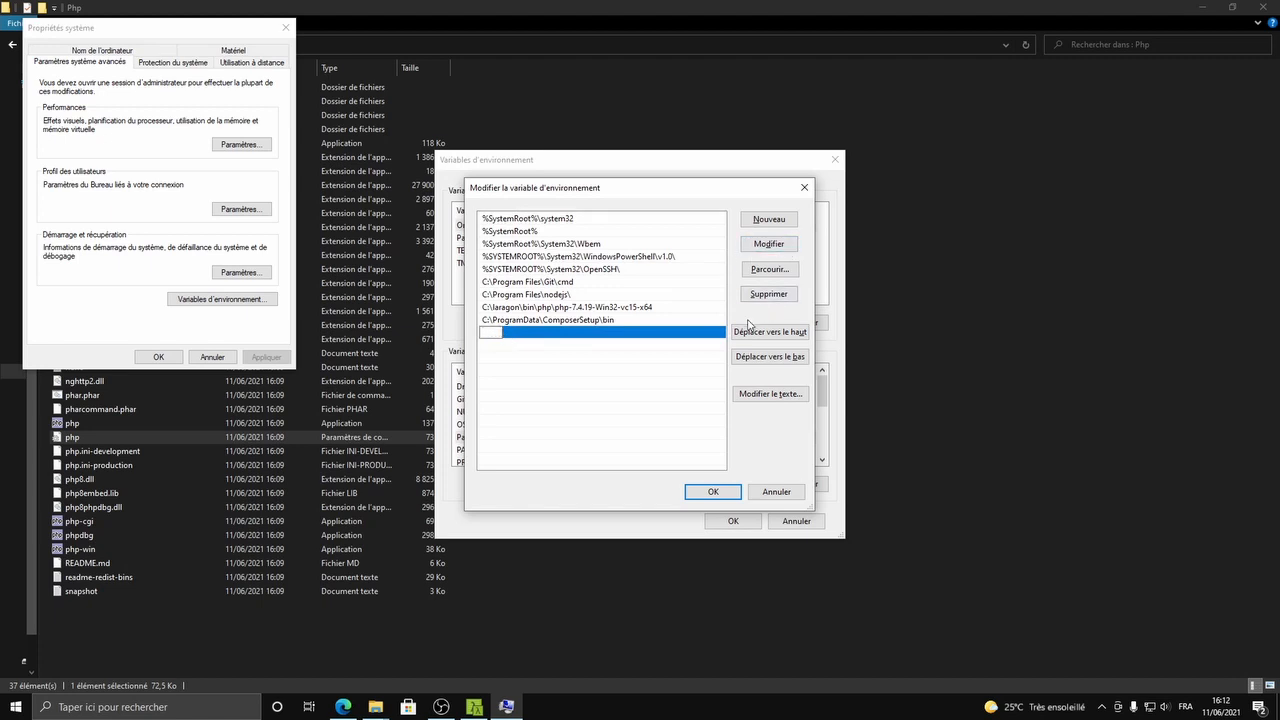
{"action": "key", "text": "ctrl+v"}
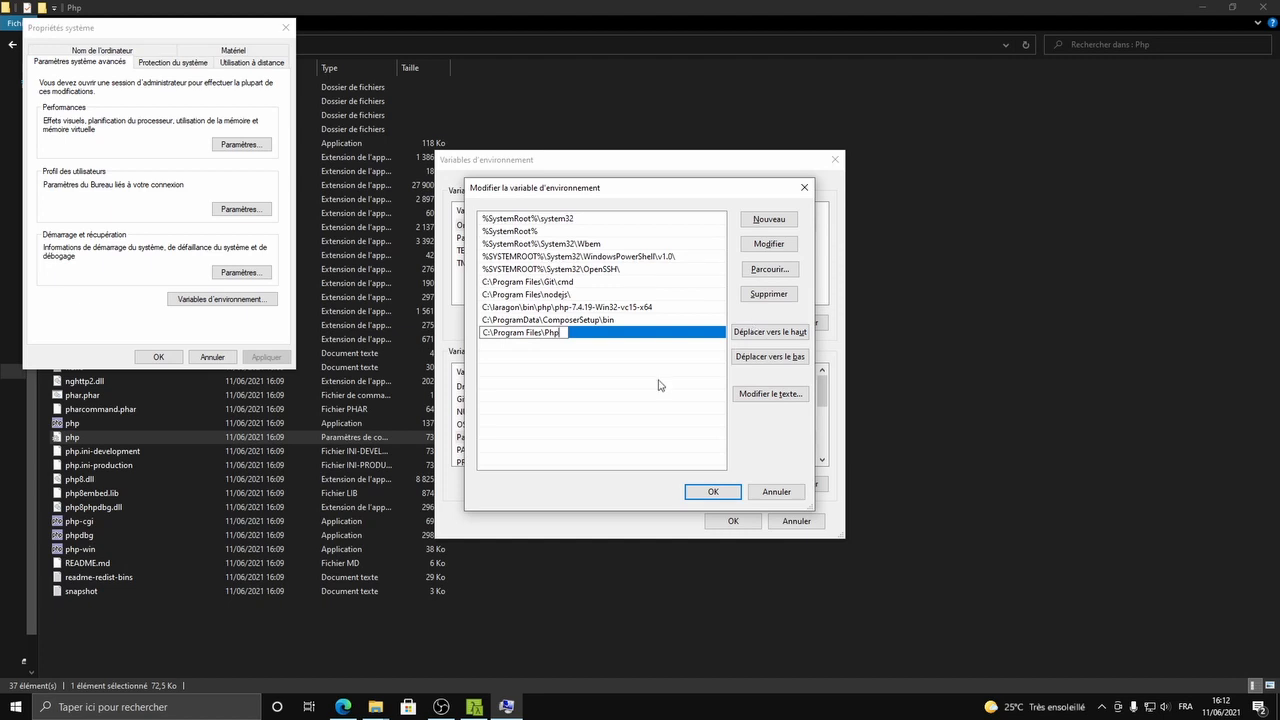
{"action": "left_click", "coordinate": [711, 491]}
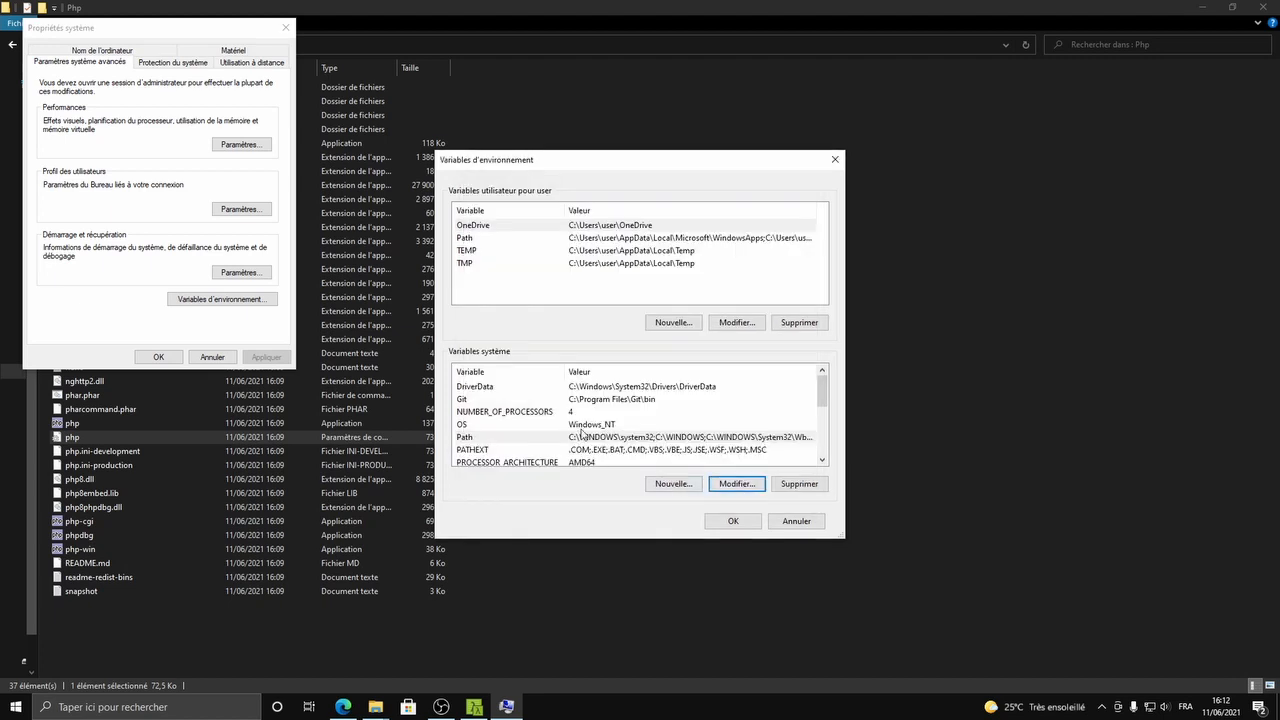
{"action": "left_click", "coordinate": [748, 520]}
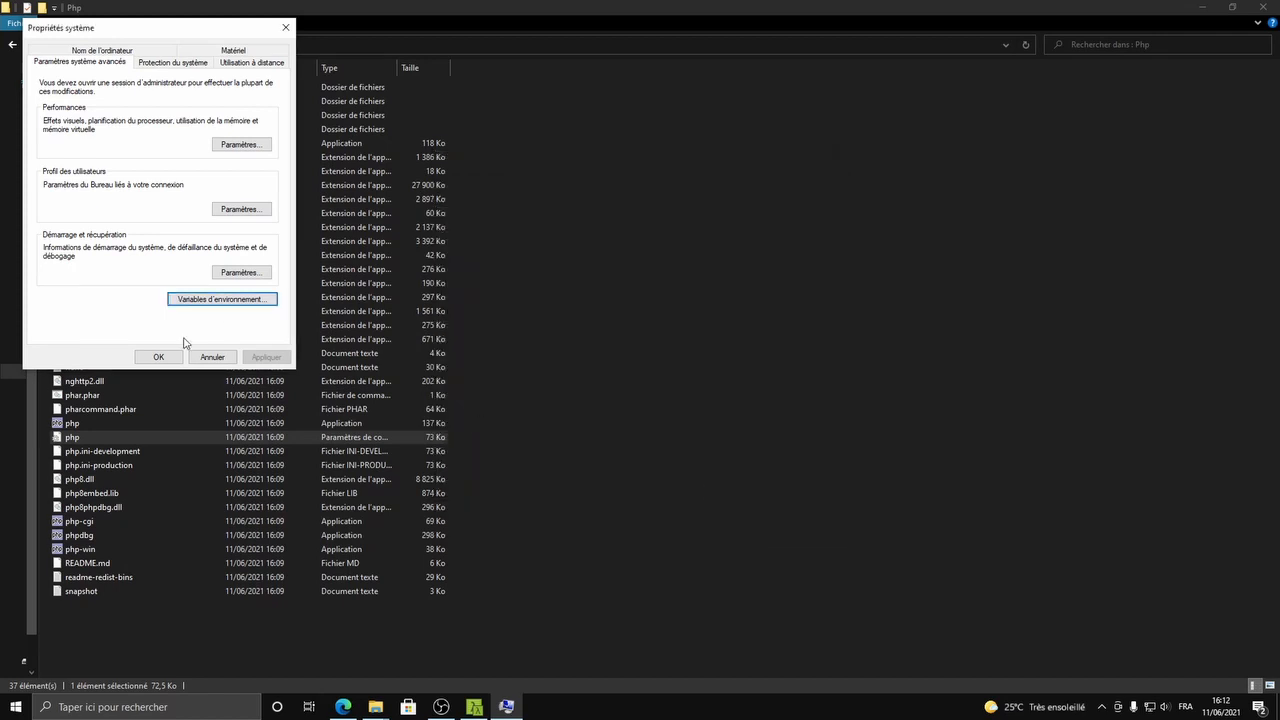
{"action": "left_click", "coordinate": [158, 357]}
Step: Switch to Cmder and check the PHP version with php -v
{"action": "key", "text": "alt+Tab"}
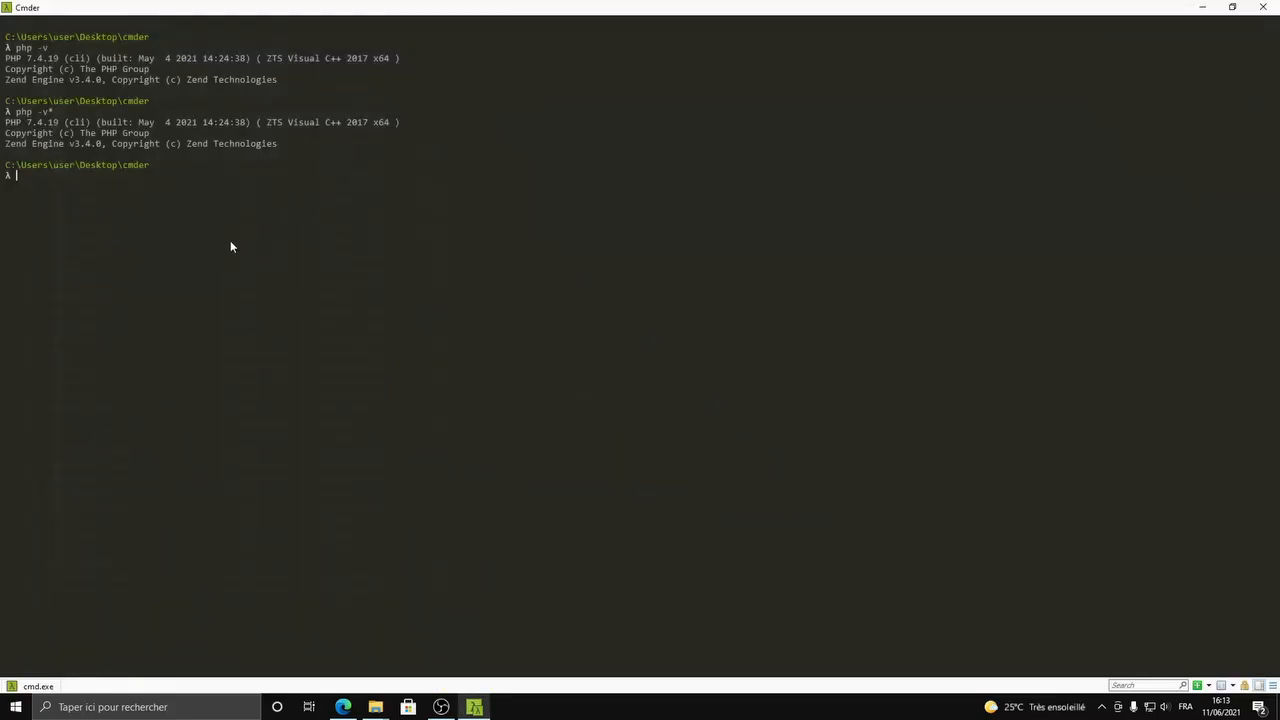
{"action": "key", "text": "Up"}
{"action": "key", "text": "Return"}
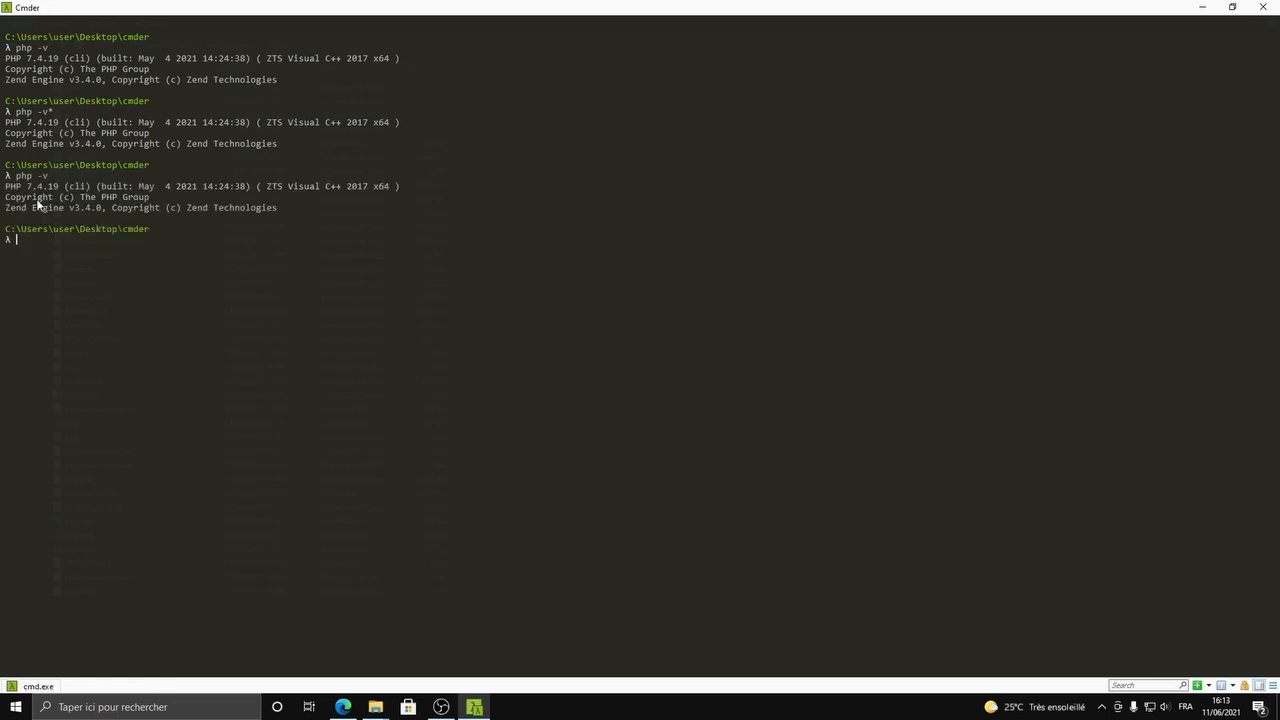
{"action": "left_click_drag", "start_coordinate": [6, 190], "coordinate": [45, 184]}
Step: Close Cmder and launch it again from the cmder folder
{"action": "left_click", "coordinate": [1272, 8]}
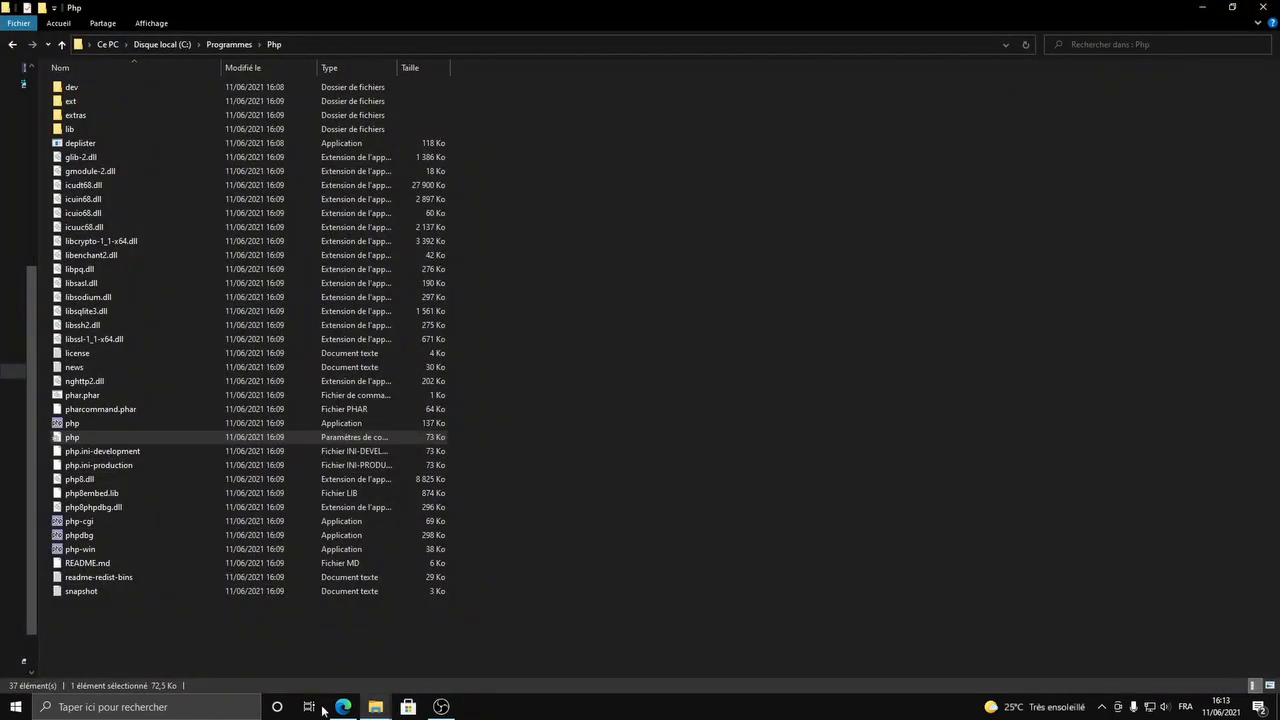
{"action": "left_click", "coordinate": [180, 700]}
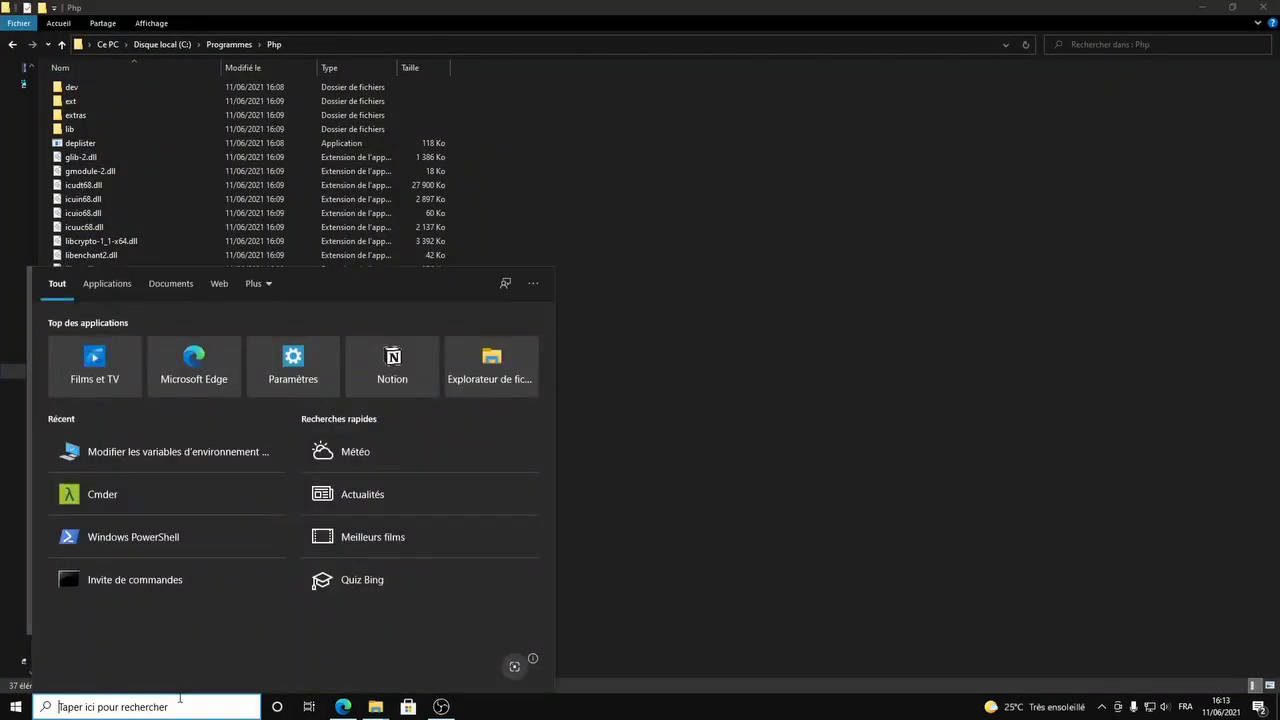
{"action": "left_click", "coordinate": [106, 494]}
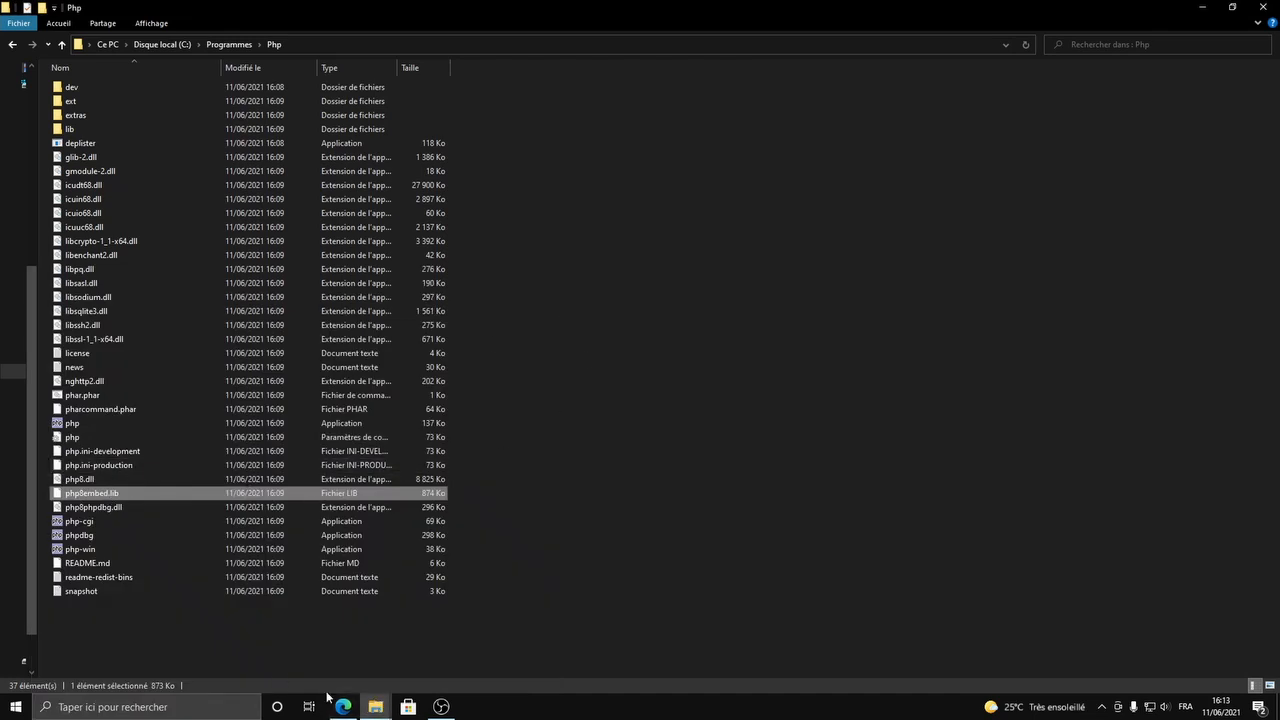
{"action": "left_click", "coordinate": [155, 702]}
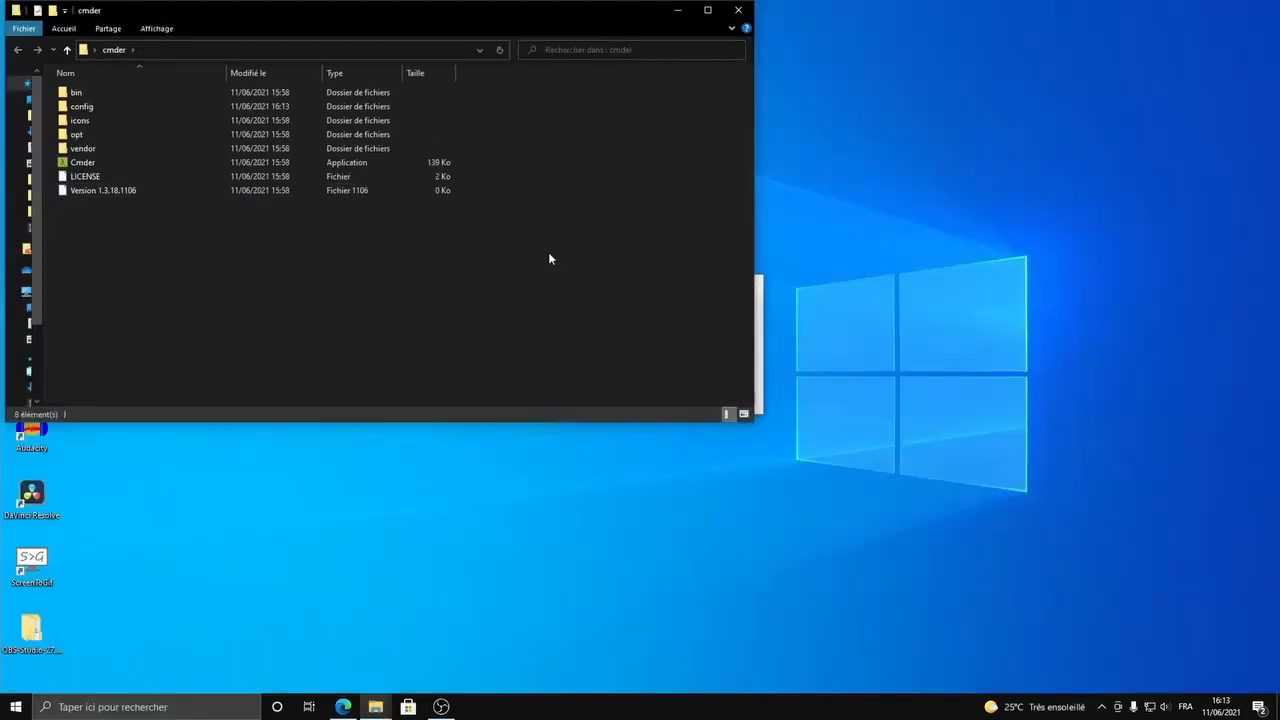
{"action": "double_click", "coordinate": [148, 160]}
{"action": "left_click", "coordinate": [641, 433]}
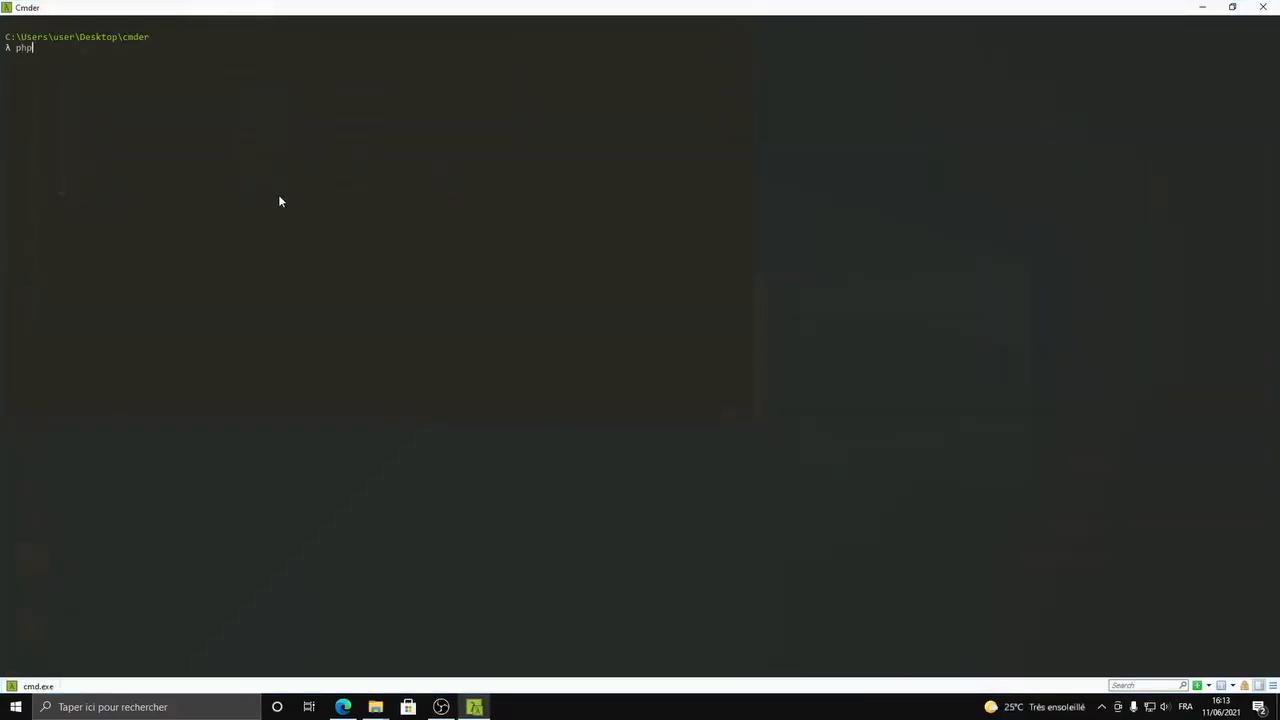
Step: Run php -v in the new Cmder session to check which PHP version is used
{"action": "type", "text": "php -v"}
{"action": "key", "text": "Return"}
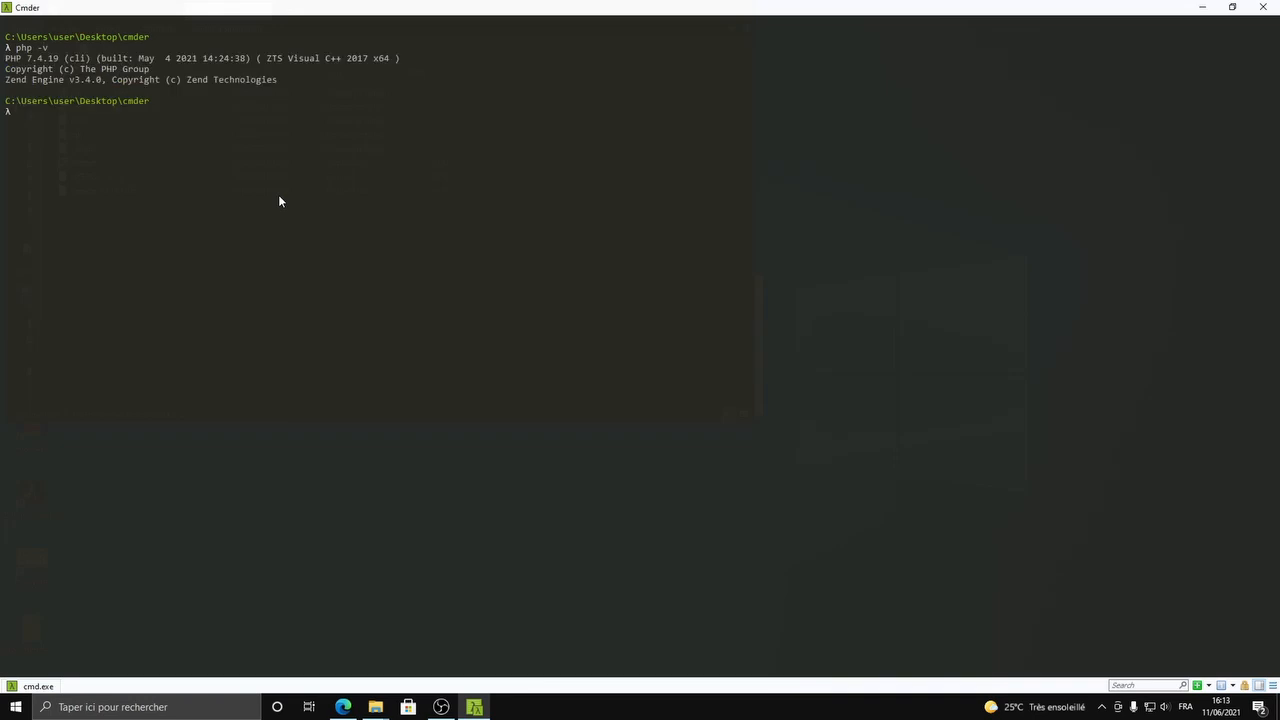
{"action": "key", "text": "alt+Tab"}
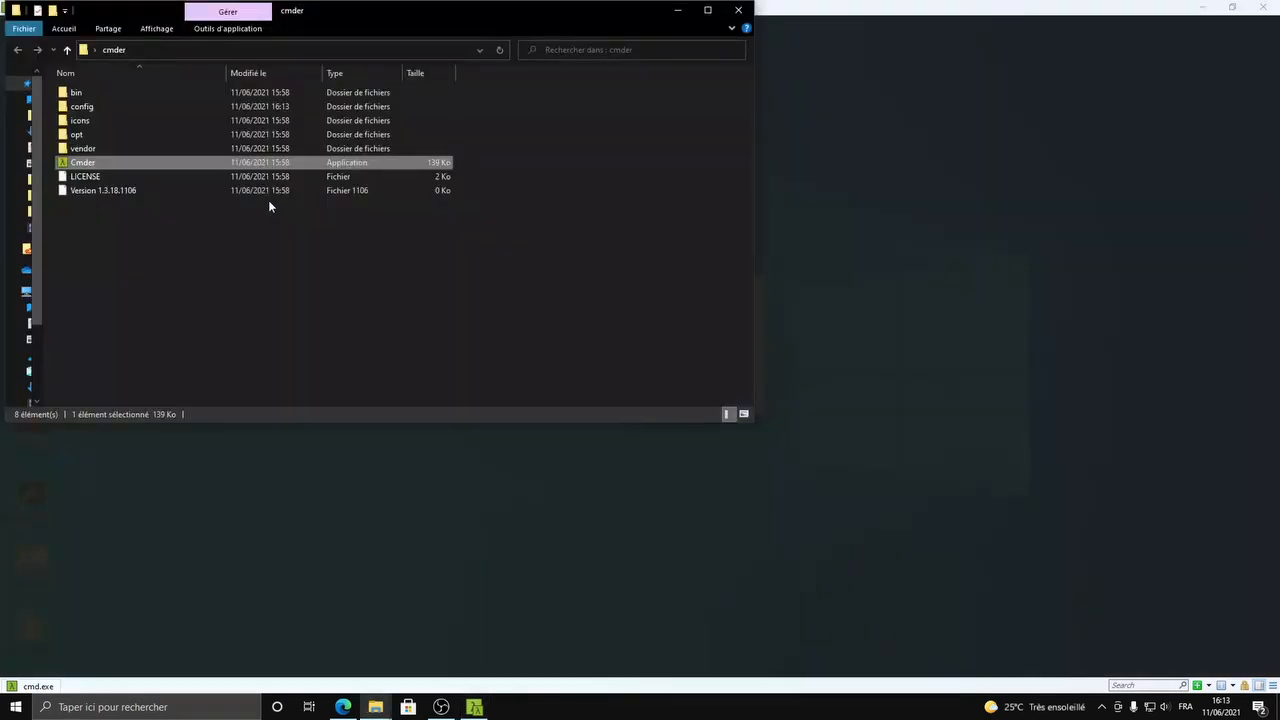
Step: Open the system Path variable for editing from the Windows environment variables settings
{"action": "left_click", "coordinate": [152, 706]}
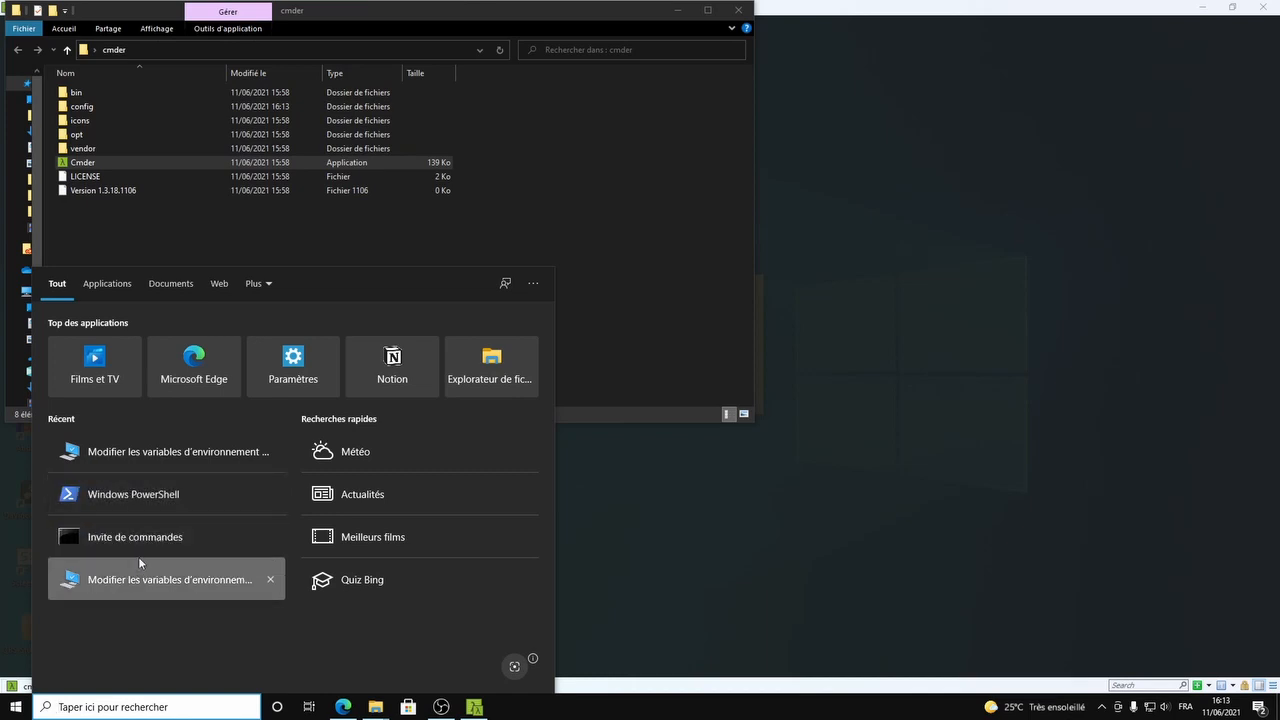
{"action": "left_click", "coordinate": [152, 452]}
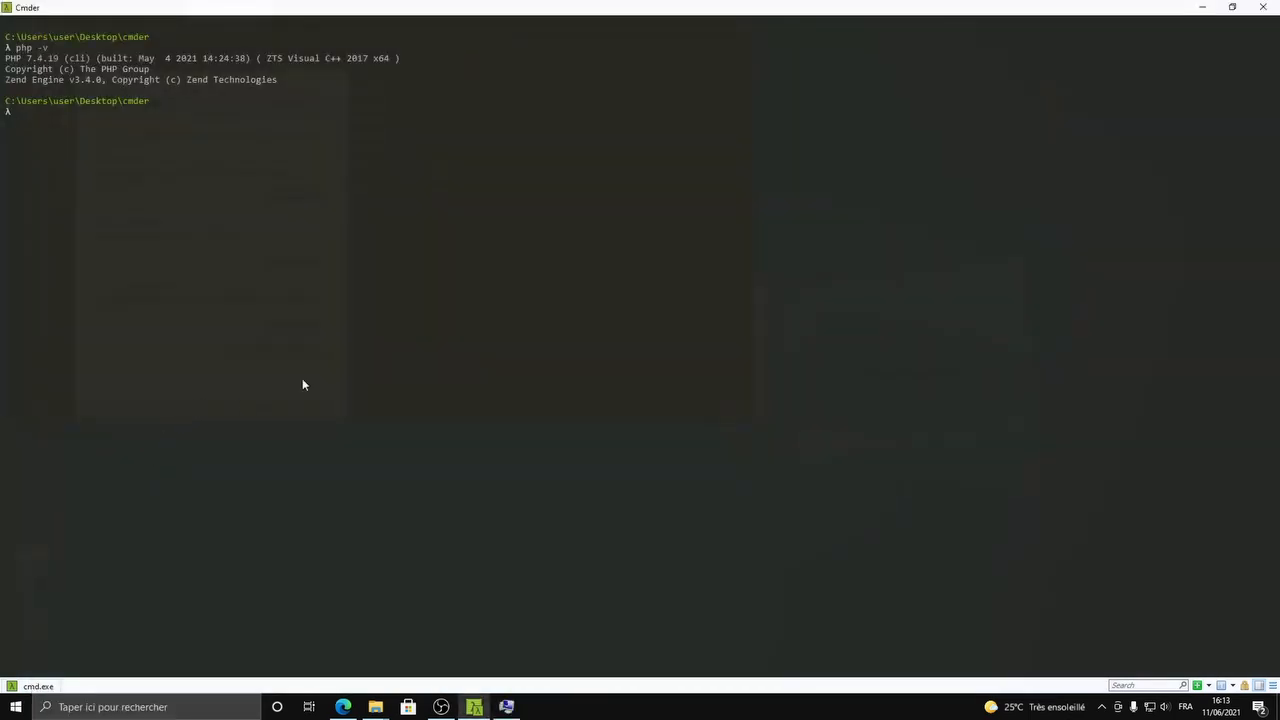
{"action": "left_click", "coordinate": [506, 706]}
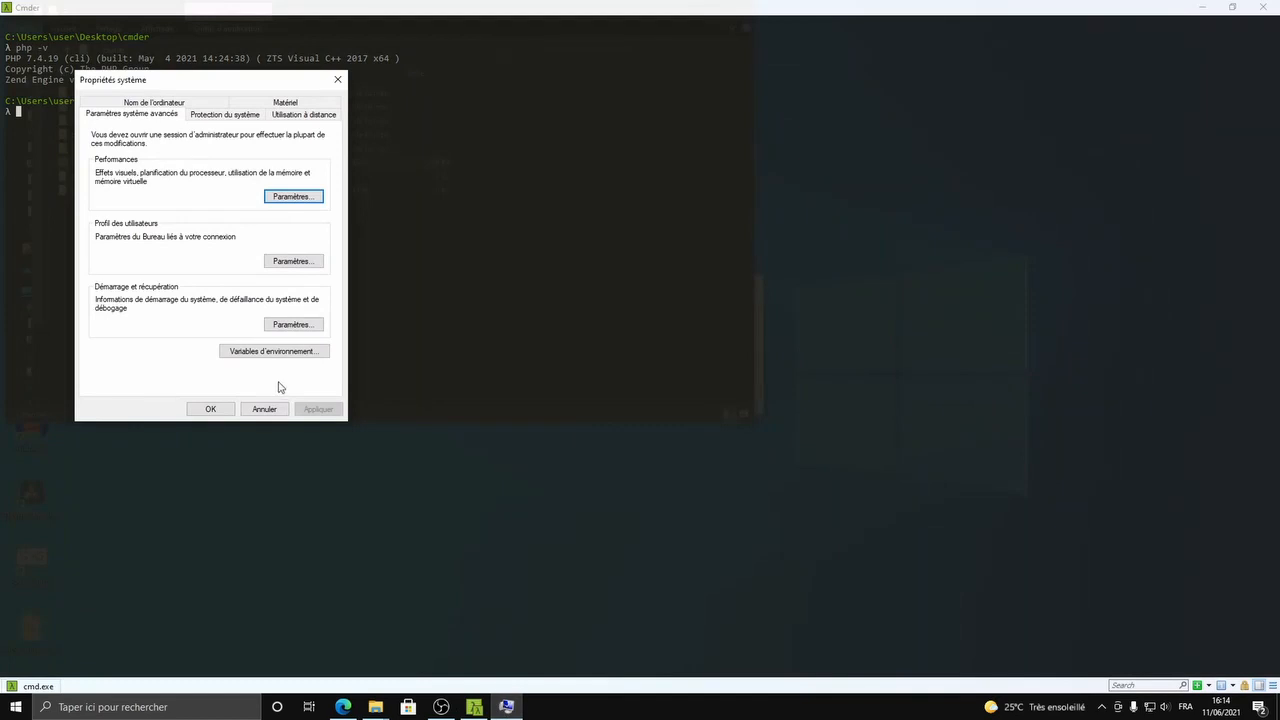
{"action": "left_click", "coordinate": [267, 351]}
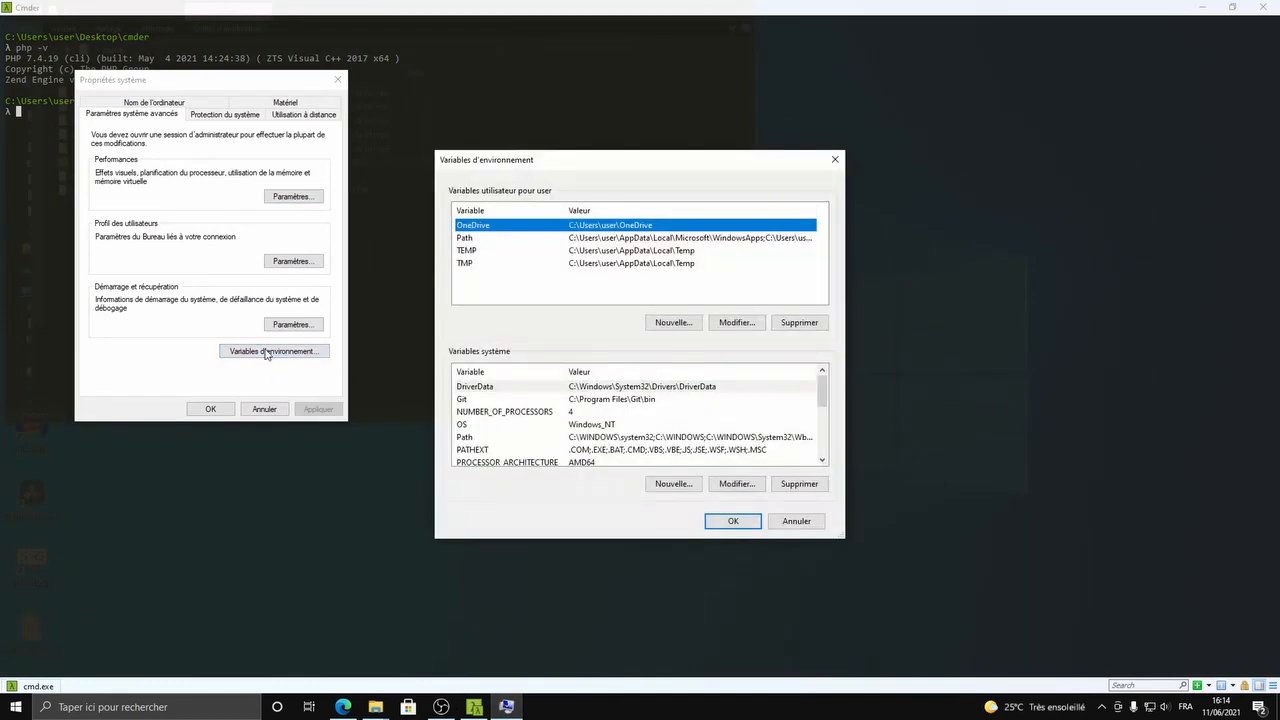
{"action": "left_click", "coordinate": [485, 440]}
{"action": "left_click", "coordinate": [737, 484]}
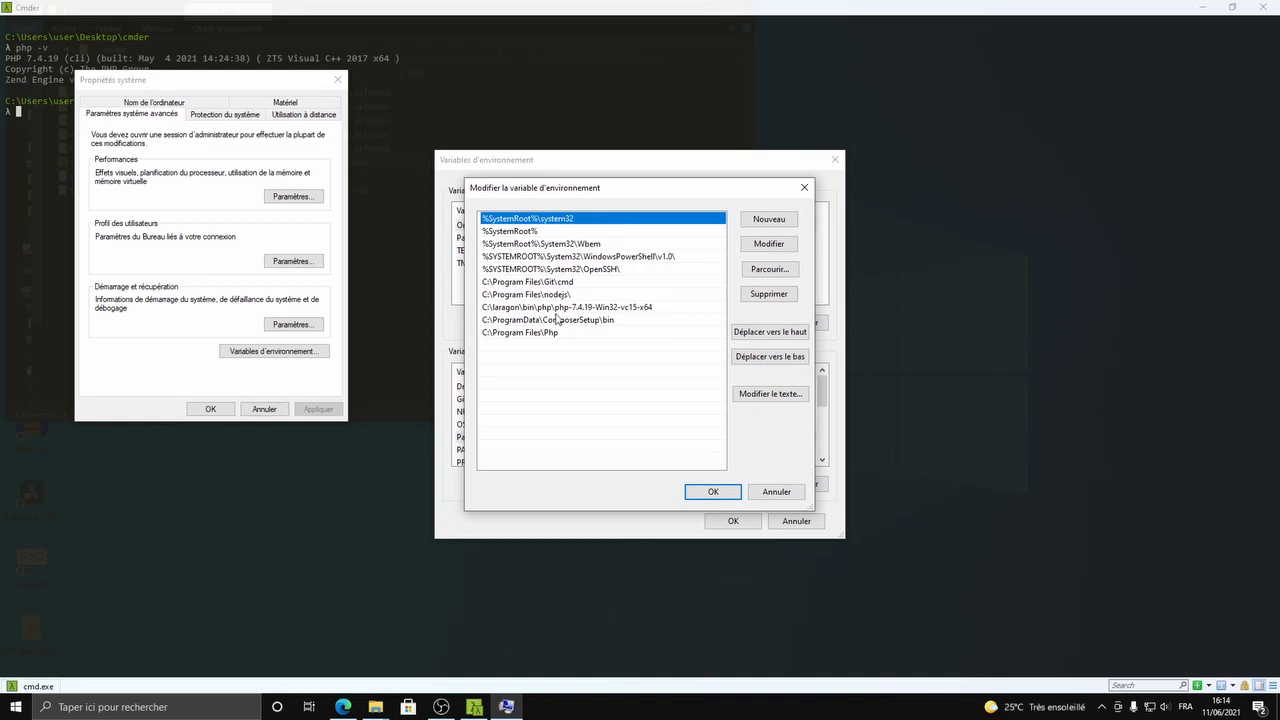
Step: Compare the laragon PHP entry in the system Path with the PHP version reported in Cmder
{"action": "left_click", "coordinate": [565, 308]}
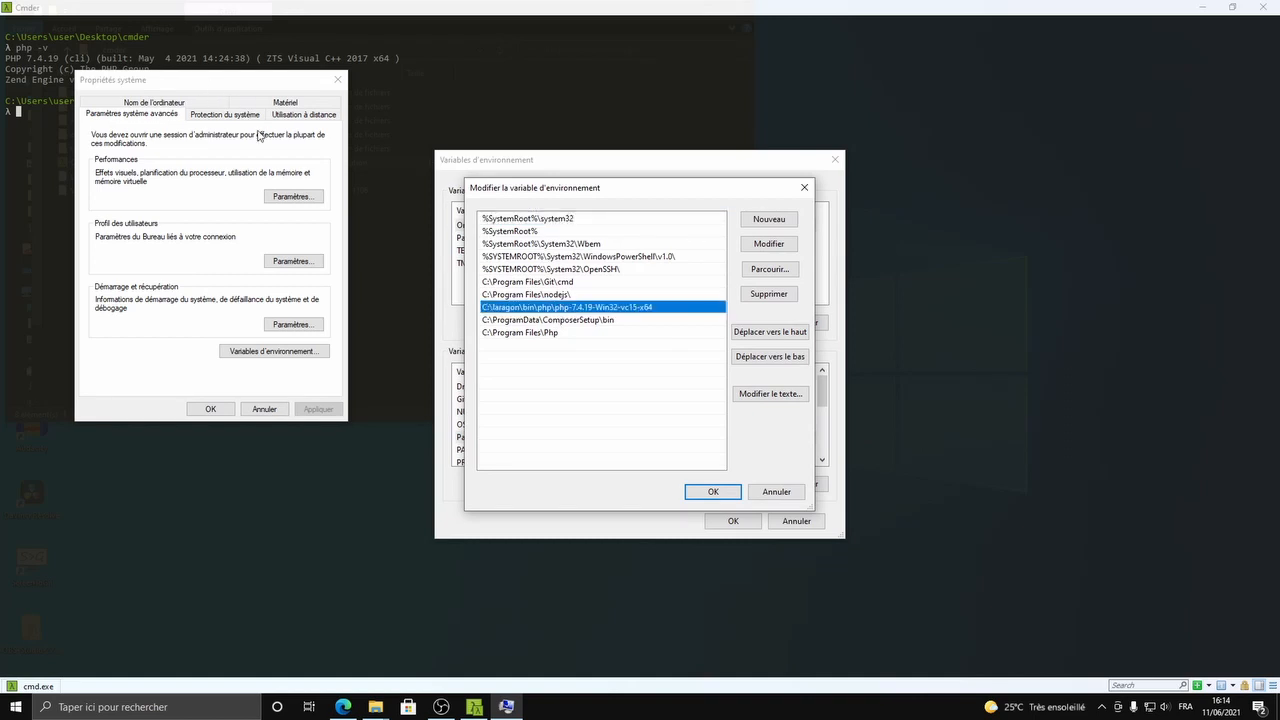
{"action": "key", "text": "alt+Tab"}
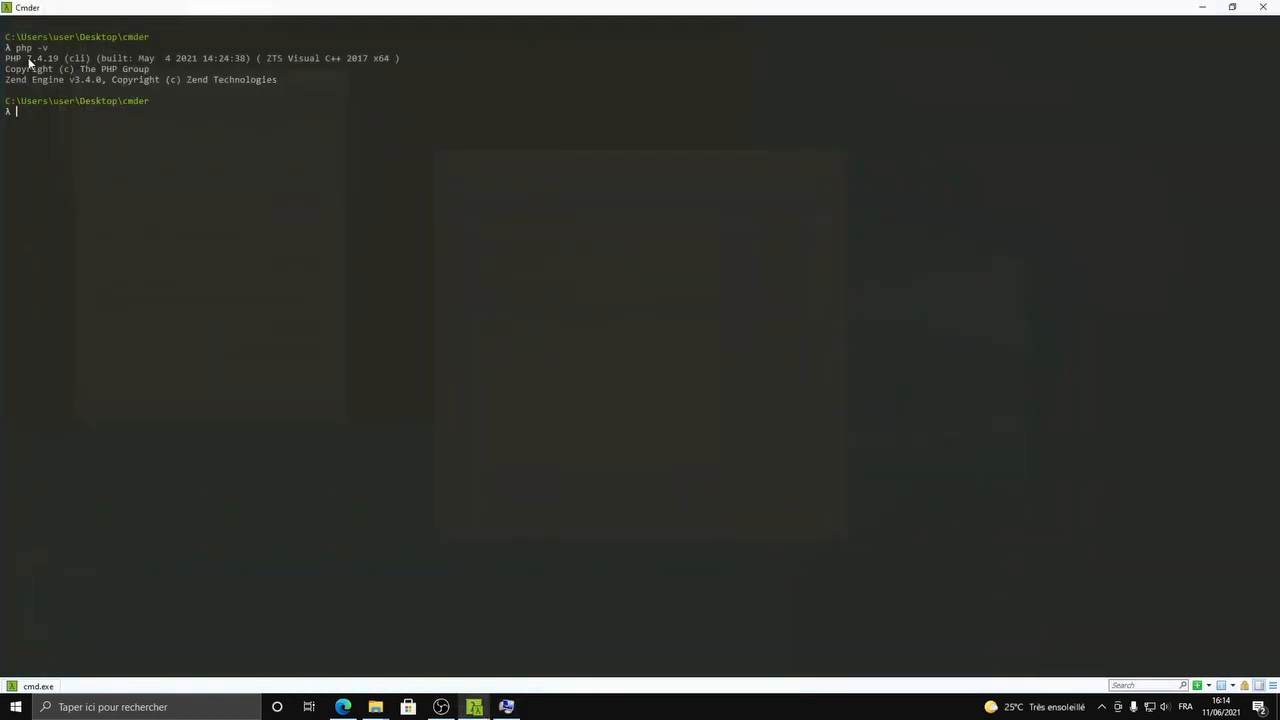
{"action": "left_click_drag", "start_coordinate": [28, 59], "coordinate": [43, 59]}
{"action": "key", "text": "alt+Tab"}
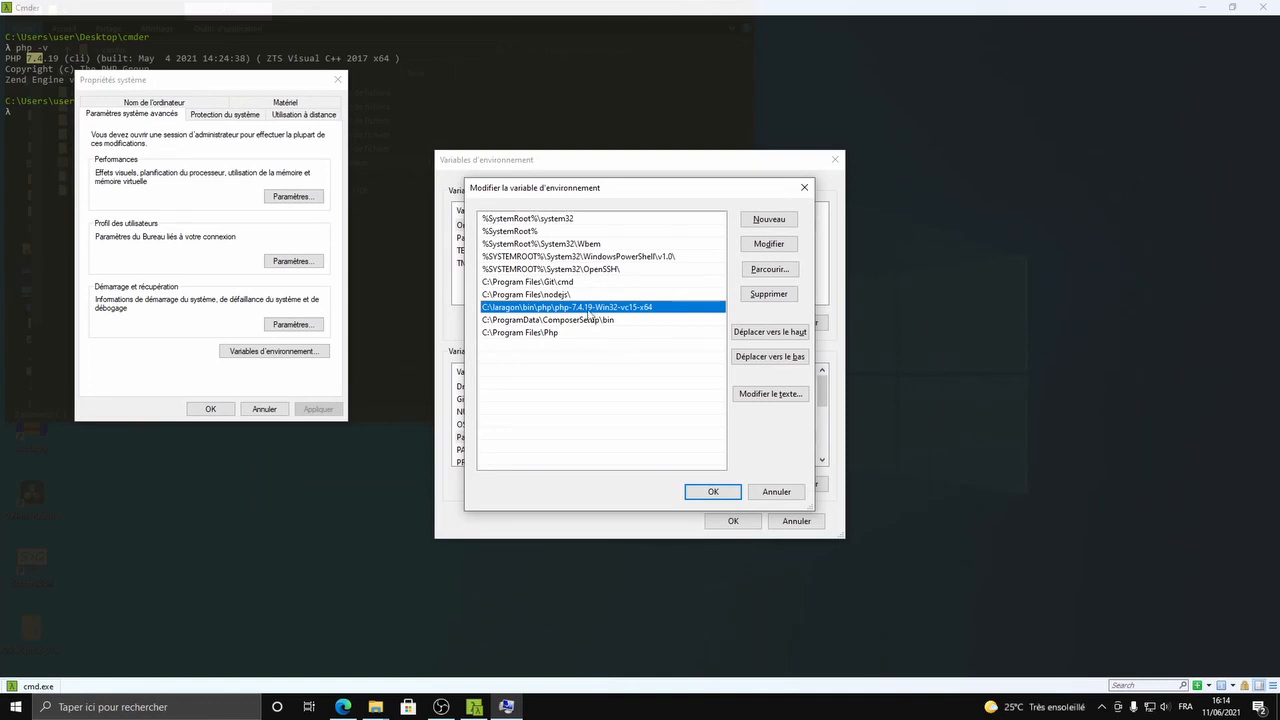
Step: Move the C:\Program Files\Php entry directly above the laragon PHP entry in the system Path and save the environment variable changes
{"action": "left_click", "coordinate": [545, 334]}
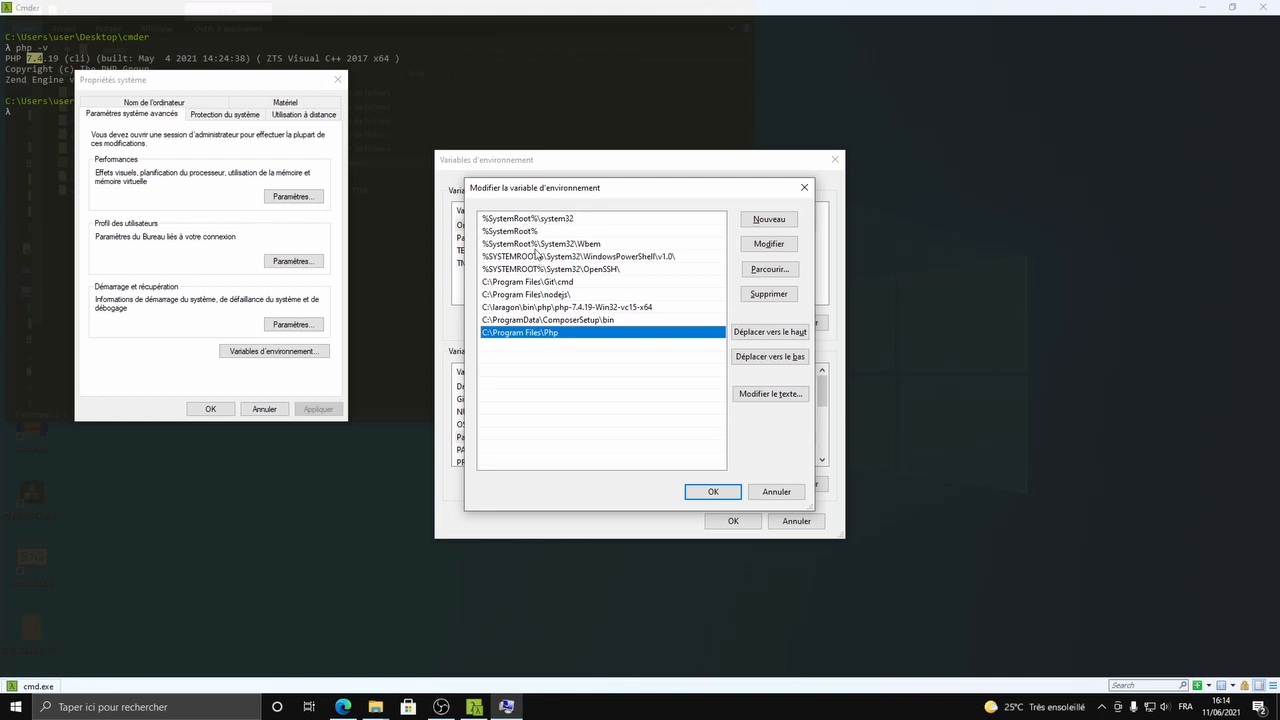
{"action": "left_click", "coordinate": [546, 309]}
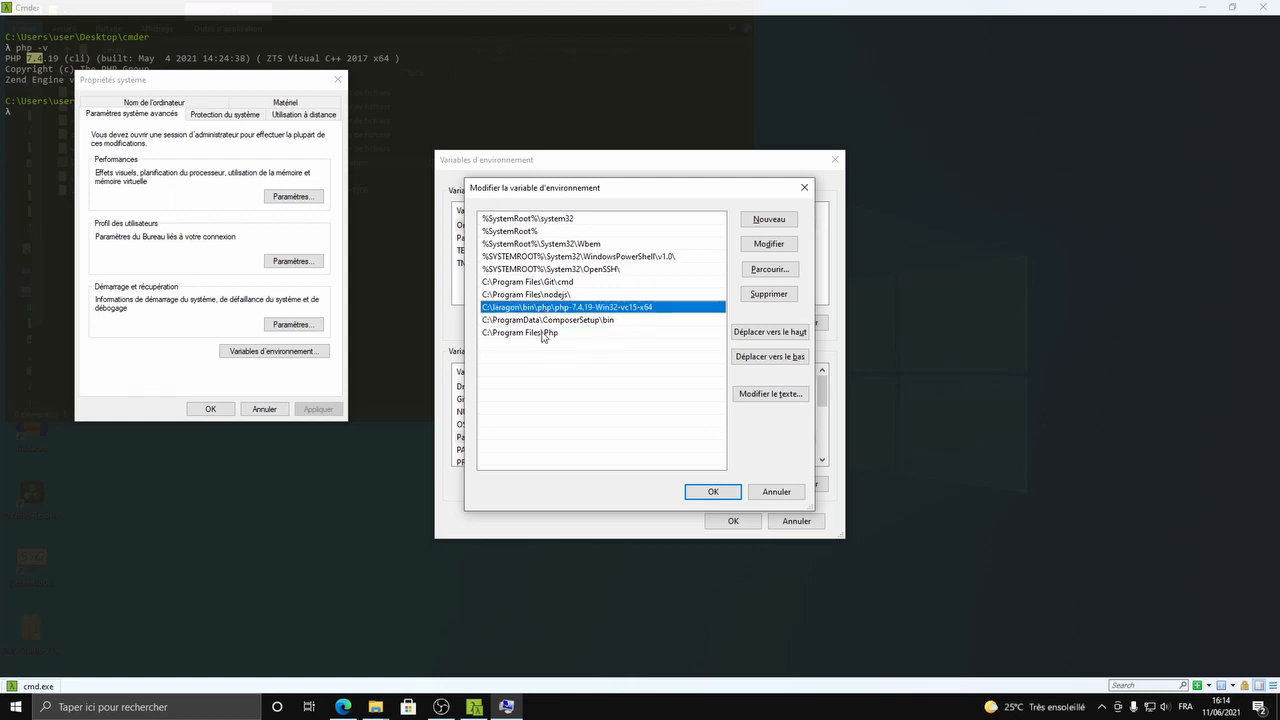
{"action": "left_click", "coordinate": [545, 334]}
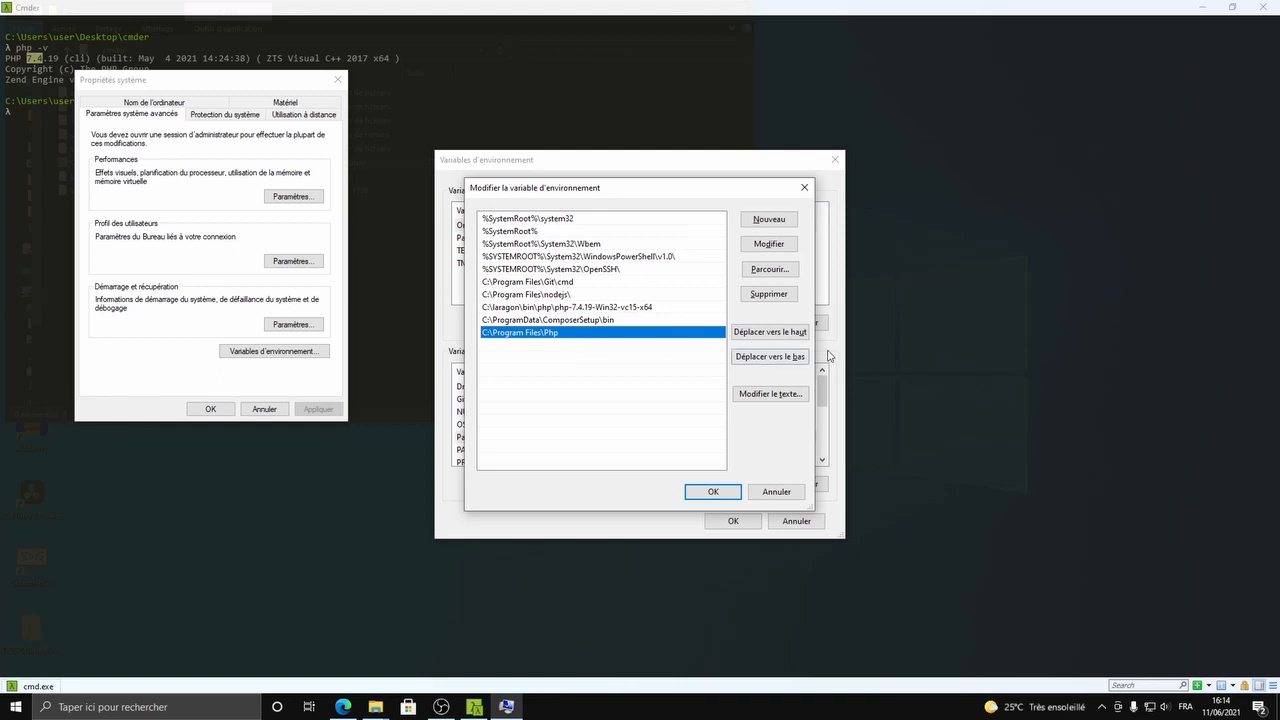
{"action": "left_click", "coordinate": [776, 339]}
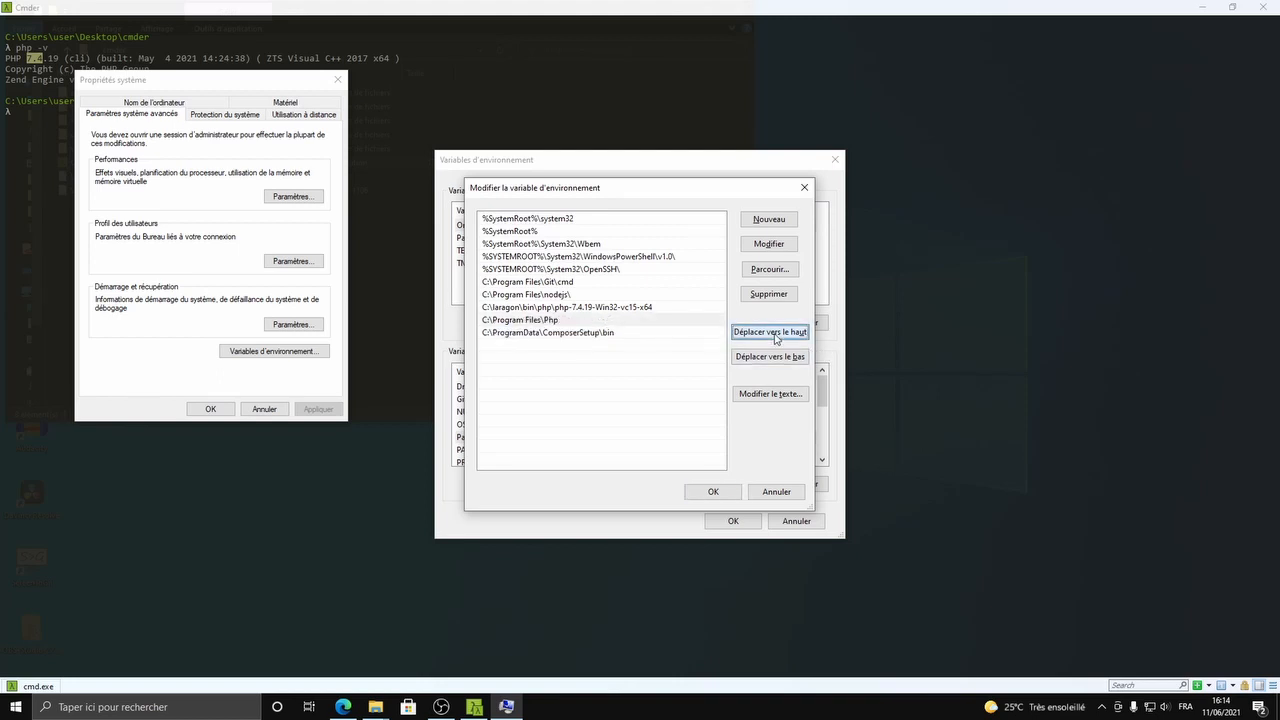
{"action": "left_click", "coordinate": [776, 337]}
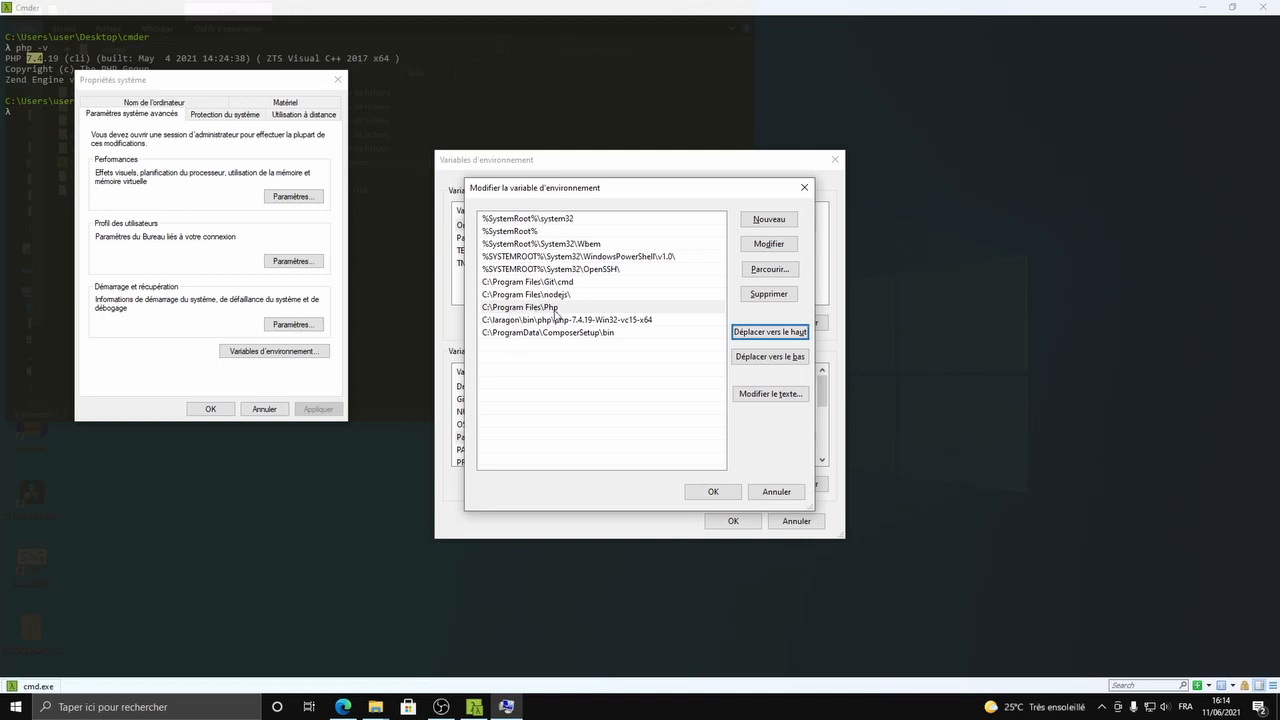
{"action": "left_click", "coordinate": [714, 492]}
{"action": "left_click", "coordinate": [737, 518]}
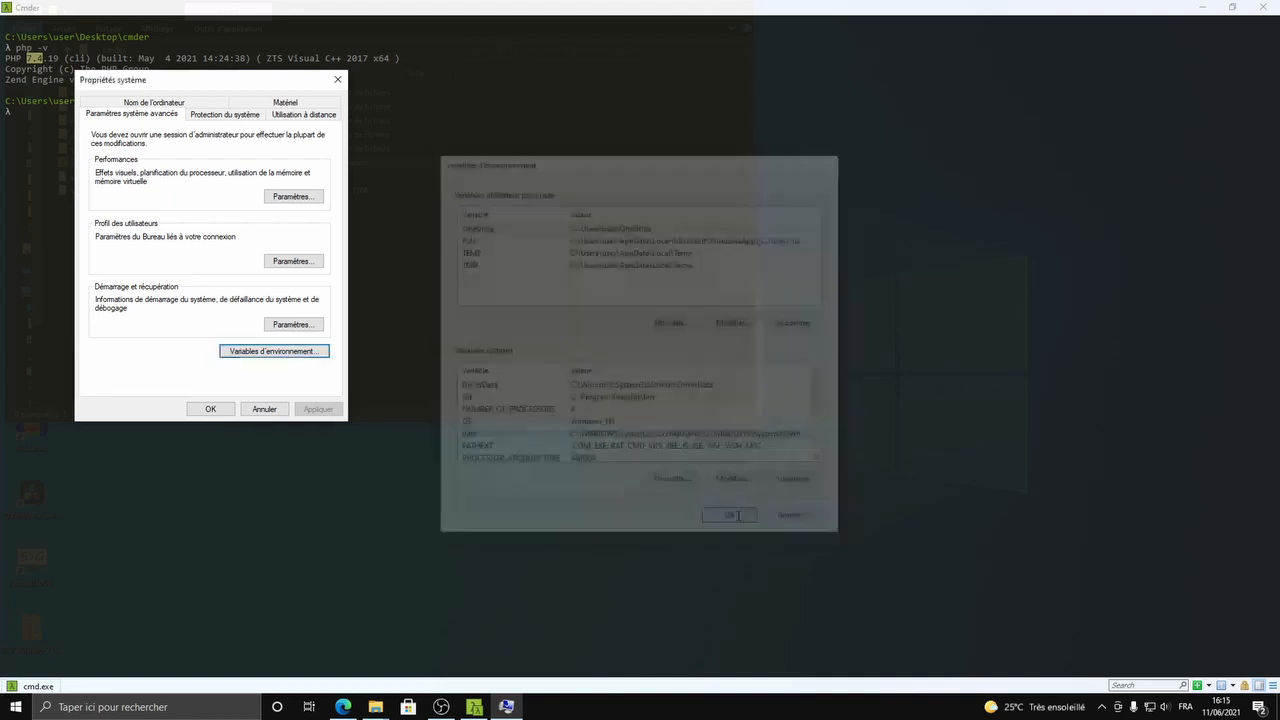
{"action": "left_click", "coordinate": [210, 409]}
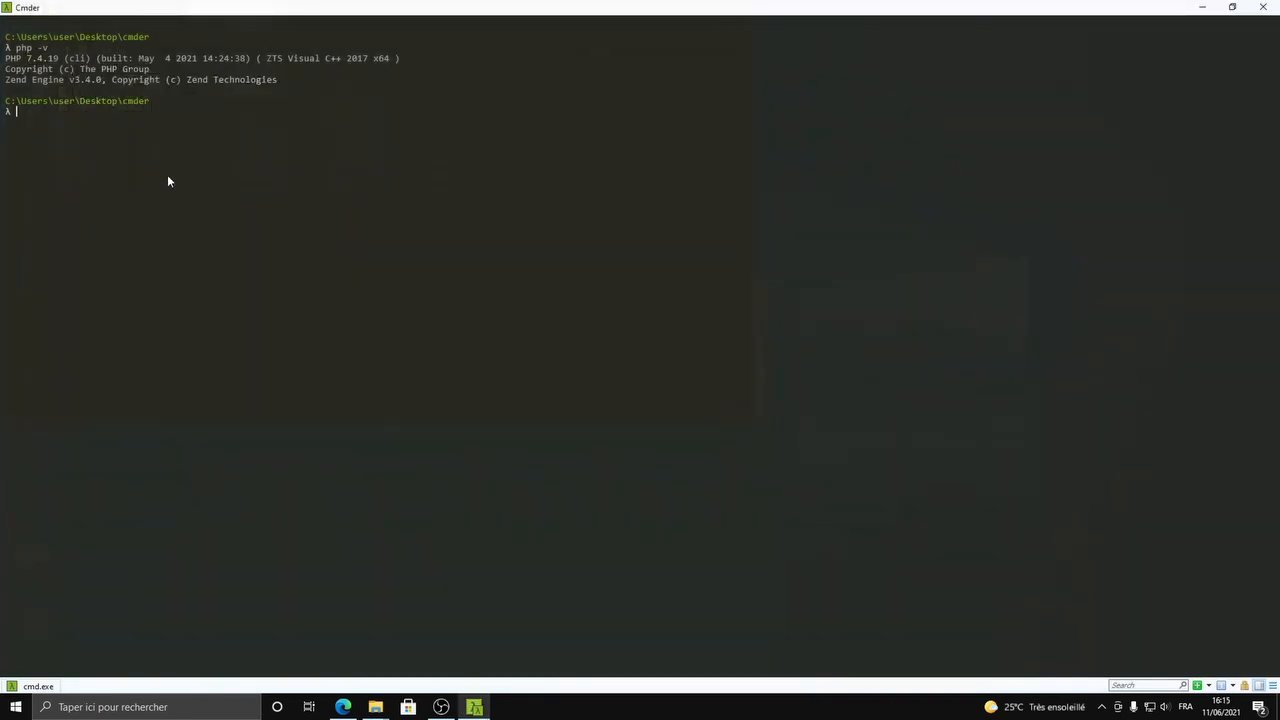
Step: Rerun php -v in the open Cmder session, and restart Cmder from the cmder folder
{"action": "key", "text": "Up"}
{"action": "key", "text": "Return"}
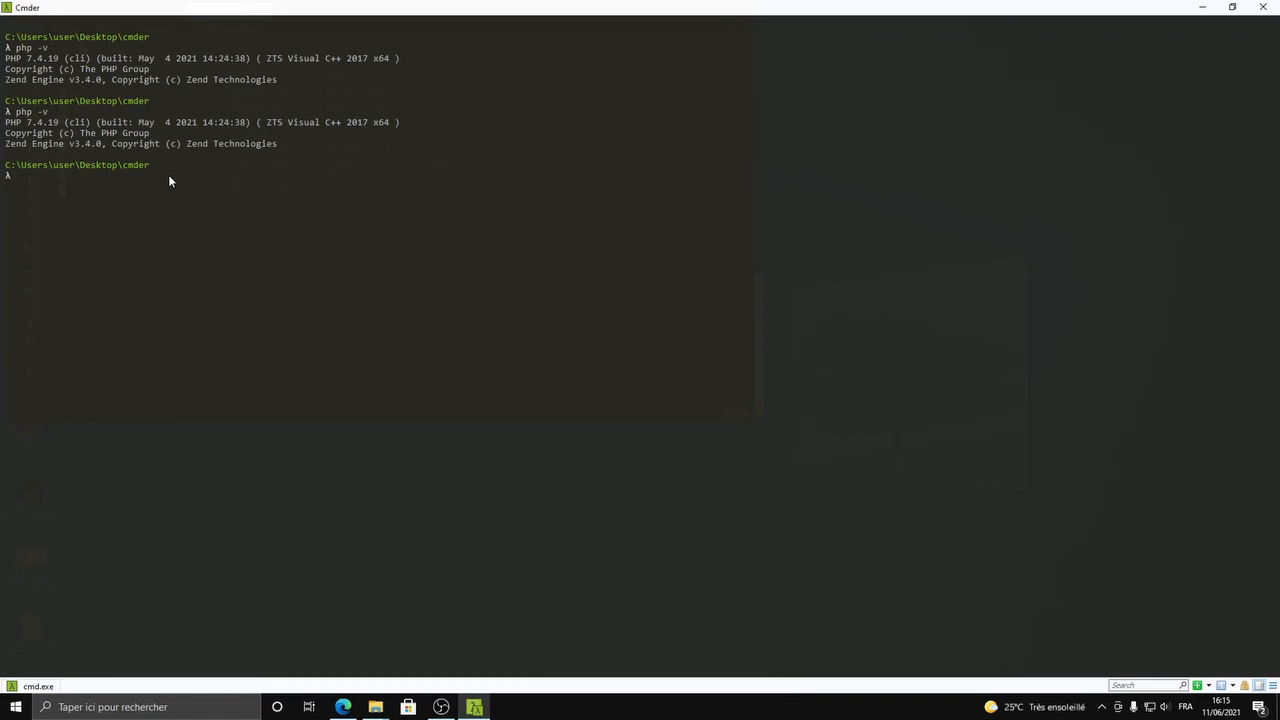
{"action": "left_click", "coordinate": [1263, 10]}
{"action": "right_click", "coordinate": [73, 166]}
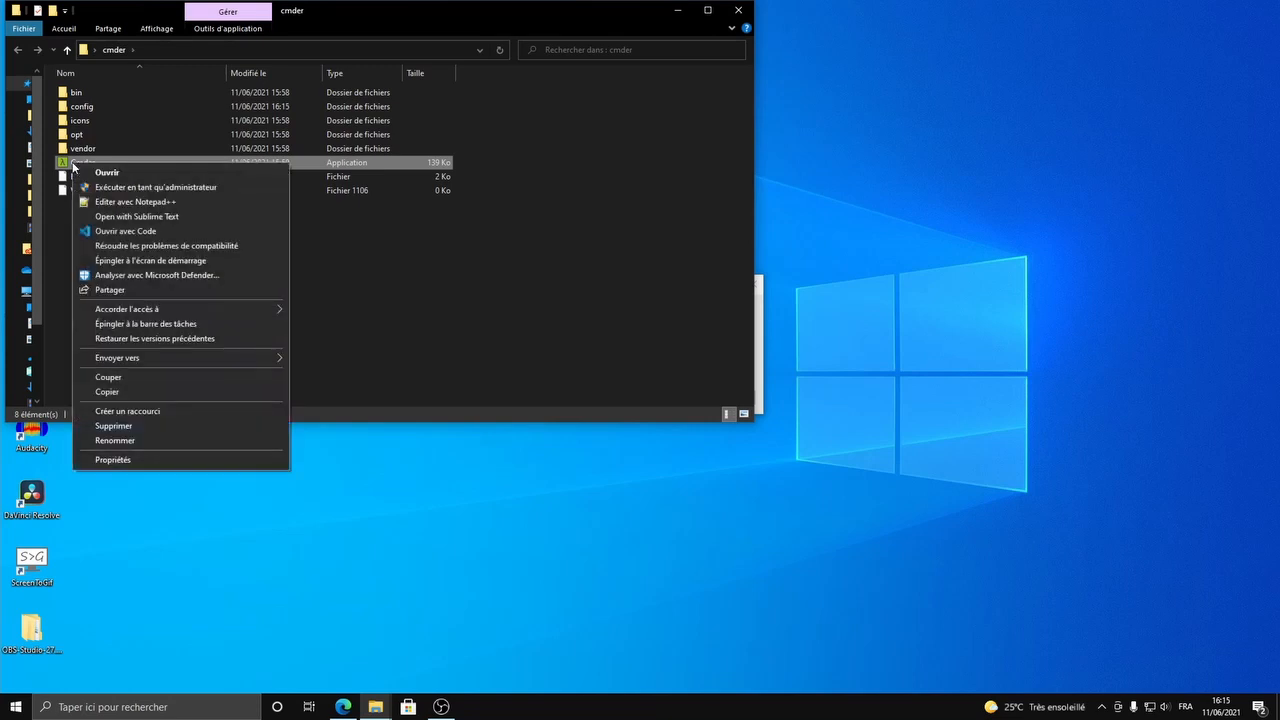
{"action": "left_click", "coordinate": [94, 172]}
{"action": "left_click", "coordinate": [566, 436]}
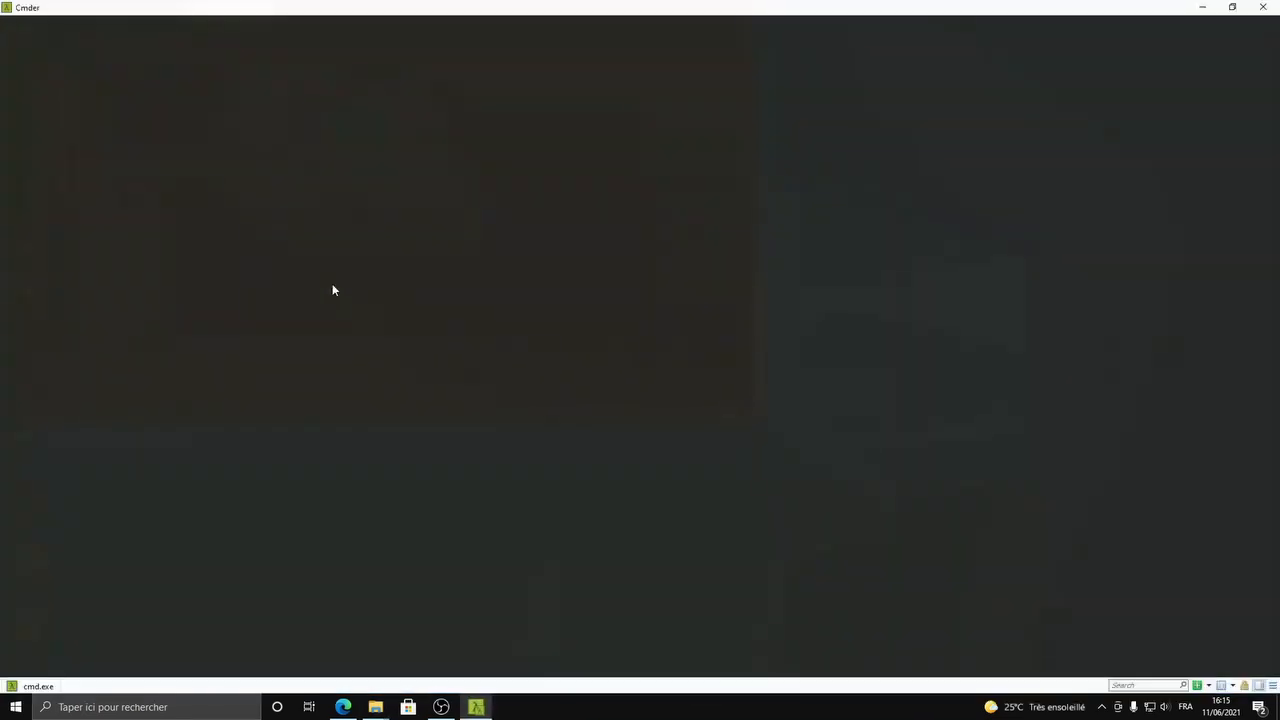
Step: Check the PHP version with php -v in the restarted Cmder session and highlight the version number
{"action": "type", "text": "php -v"}
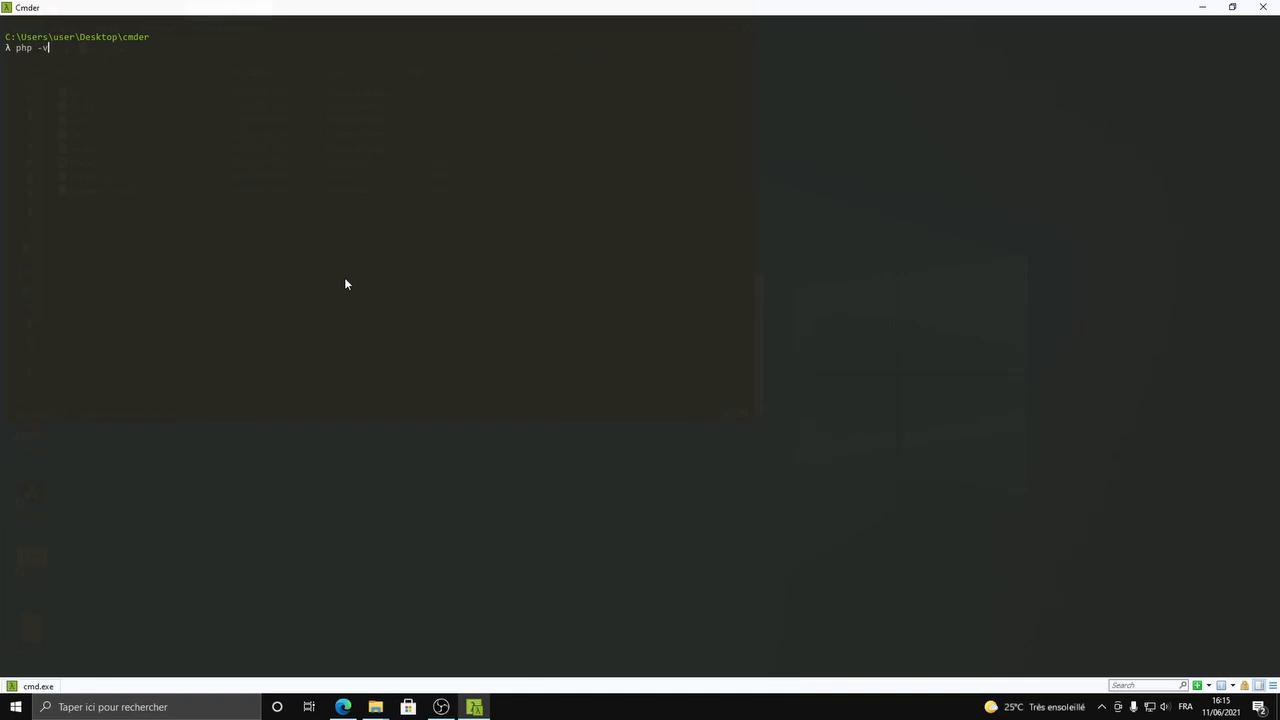
{"action": "key", "text": "Return"}
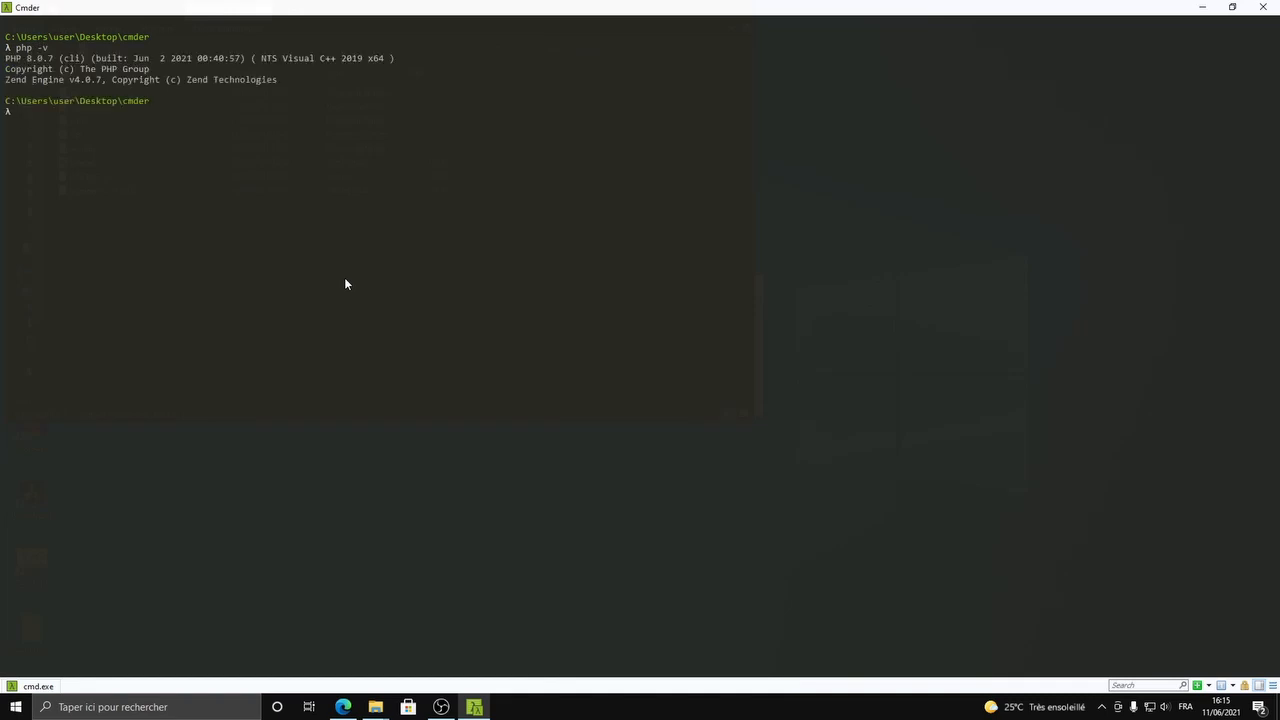
{"action": "left_click_drag", "start_coordinate": [24, 59], "coordinate": [57, 59]}
{"action": "key", "text": "ctrl+c"}
Step: Enter another php command at the Cmder prompt
{"action": "type", "text": "php -"}
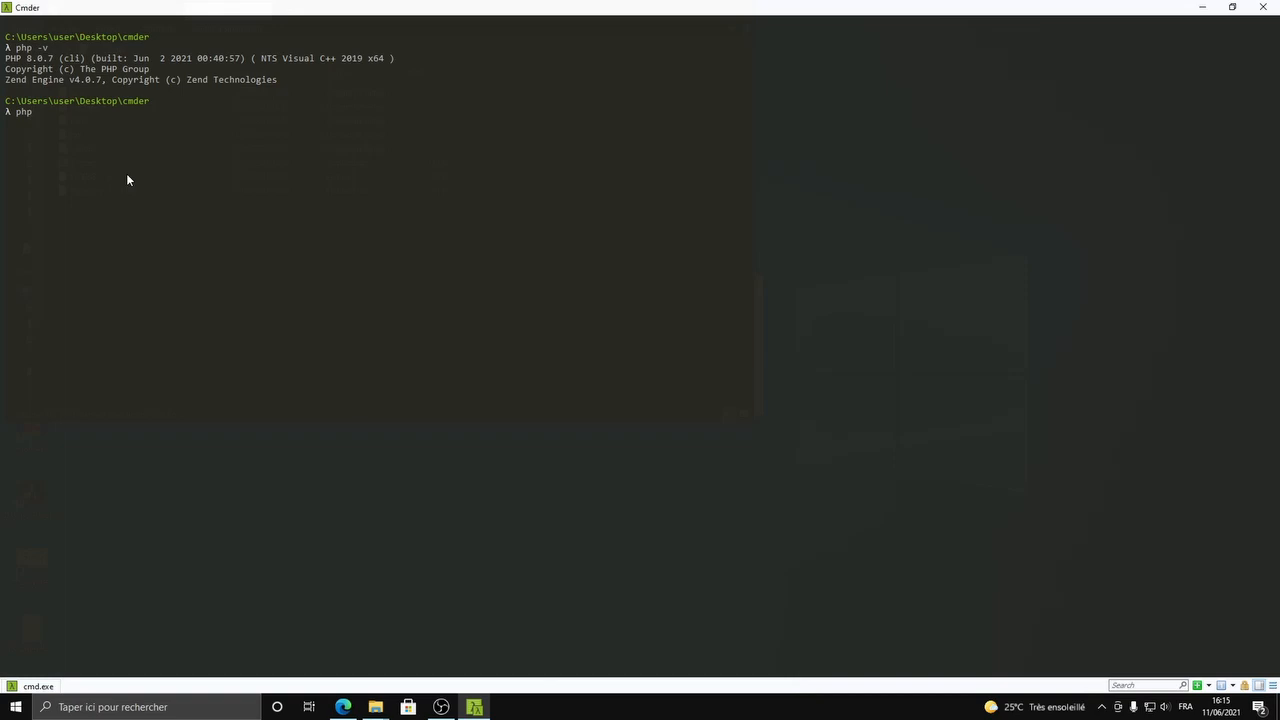